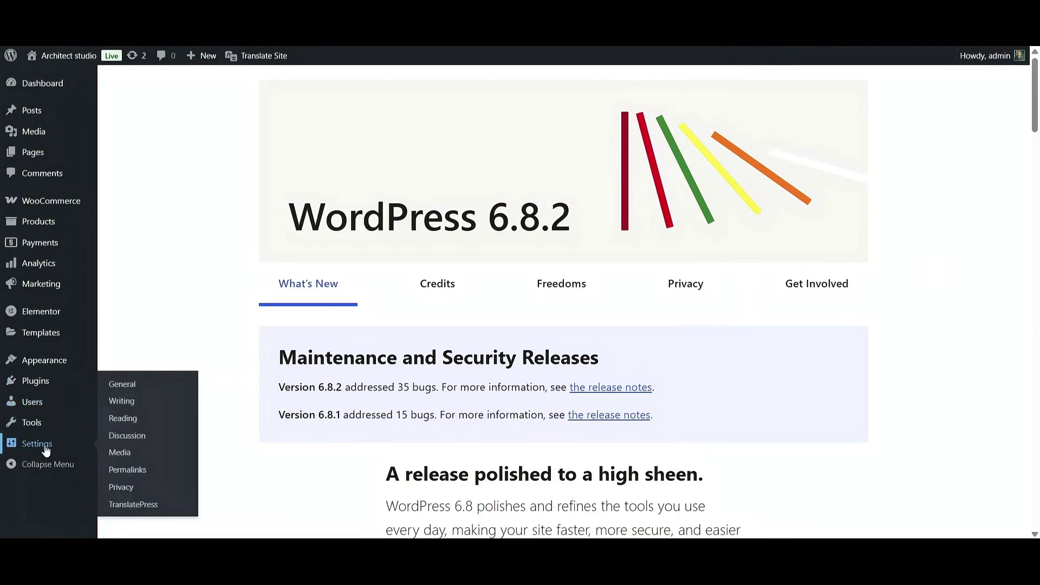
- Open the TranslatePress settings and review the Floating, Shortcode and Menu Item language switcher options
{"action": "left_click", "coordinate": [133, 505]}
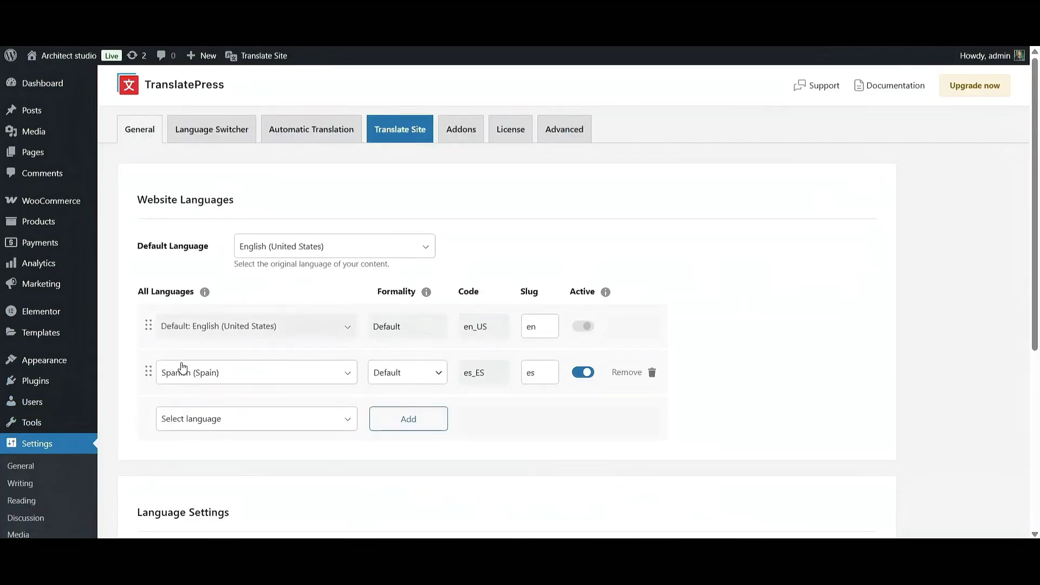
{"action": "left_click", "coordinate": [225, 139]}
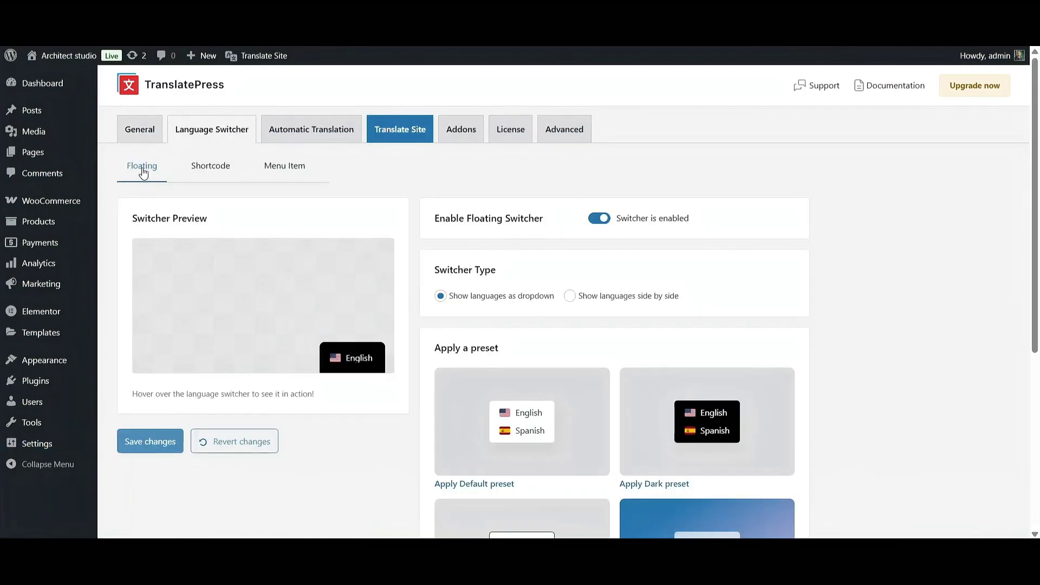
{"action": "left_click", "coordinate": [213, 172]}
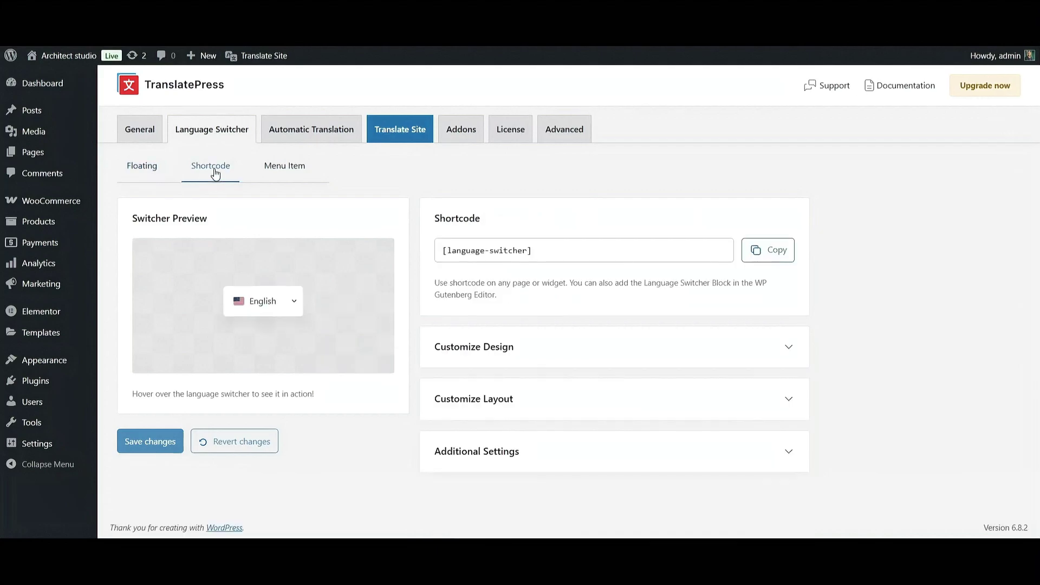
{"action": "left_click", "coordinate": [292, 172]}
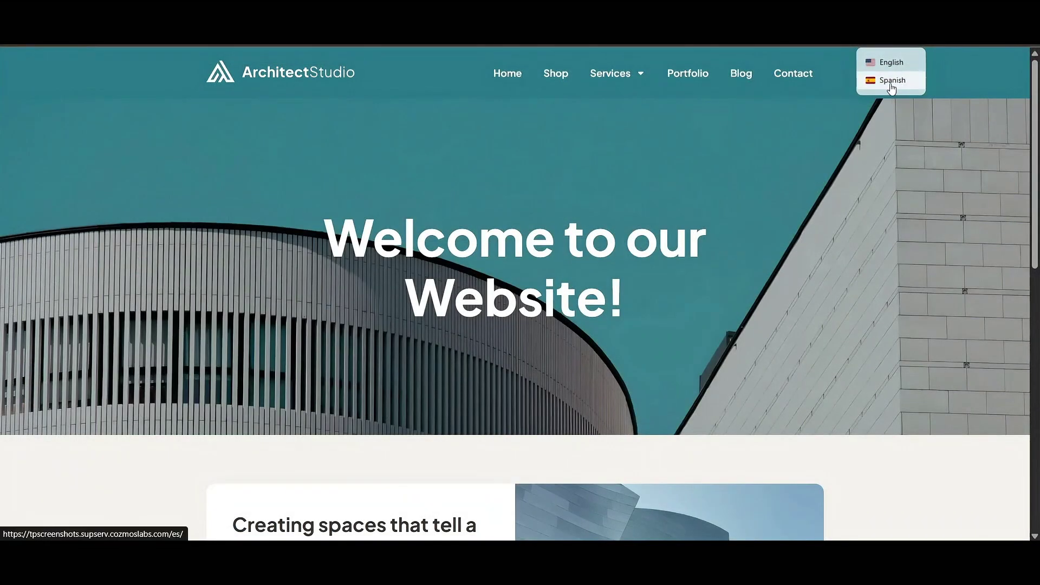
- On the live website, test the floating switcher by changing between Spanish and English on the home, shop and blog pages
{"action": "left_click", "coordinate": [891, 80]}
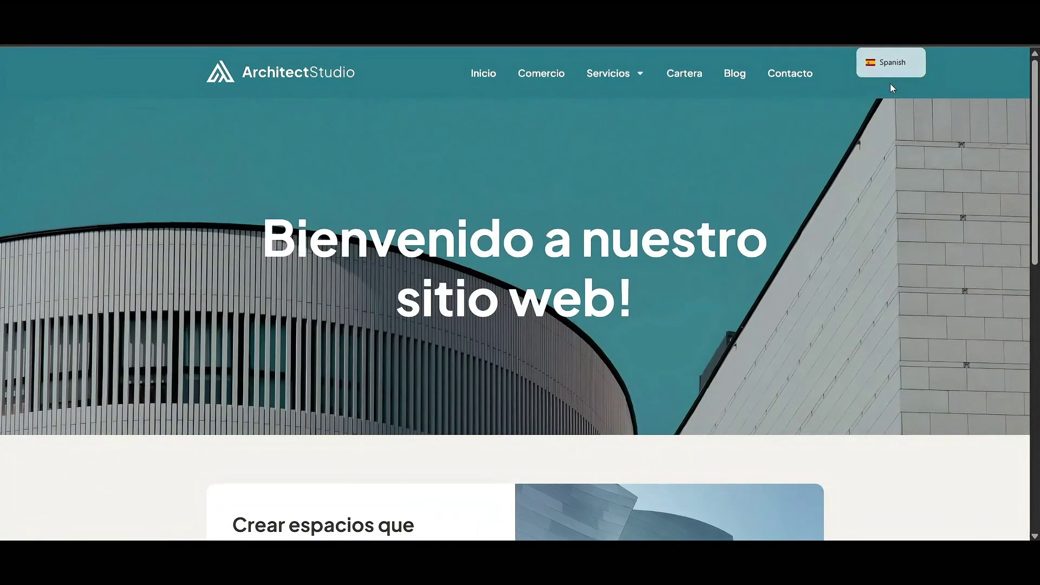
{"action": "left_click", "coordinate": [545, 80]}
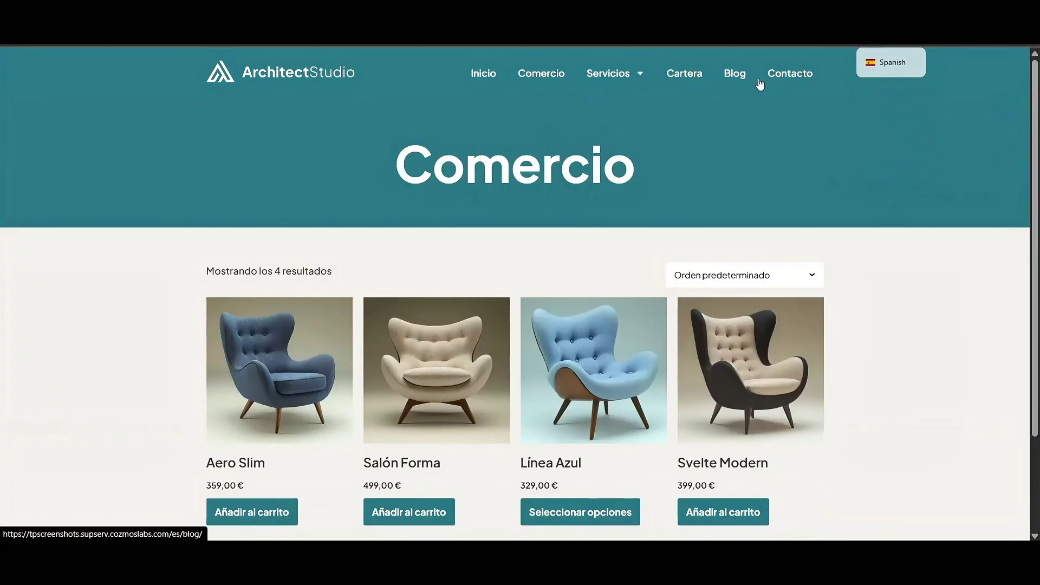
{"action": "left_click", "coordinate": [895, 84]}
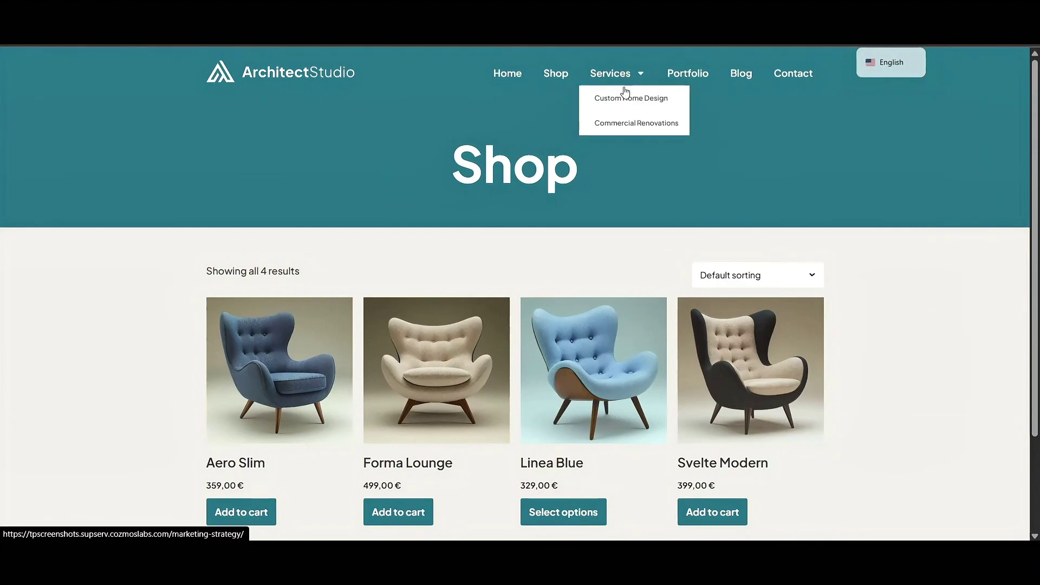
{"action": "left_click", "coordinate": [751, 74]}
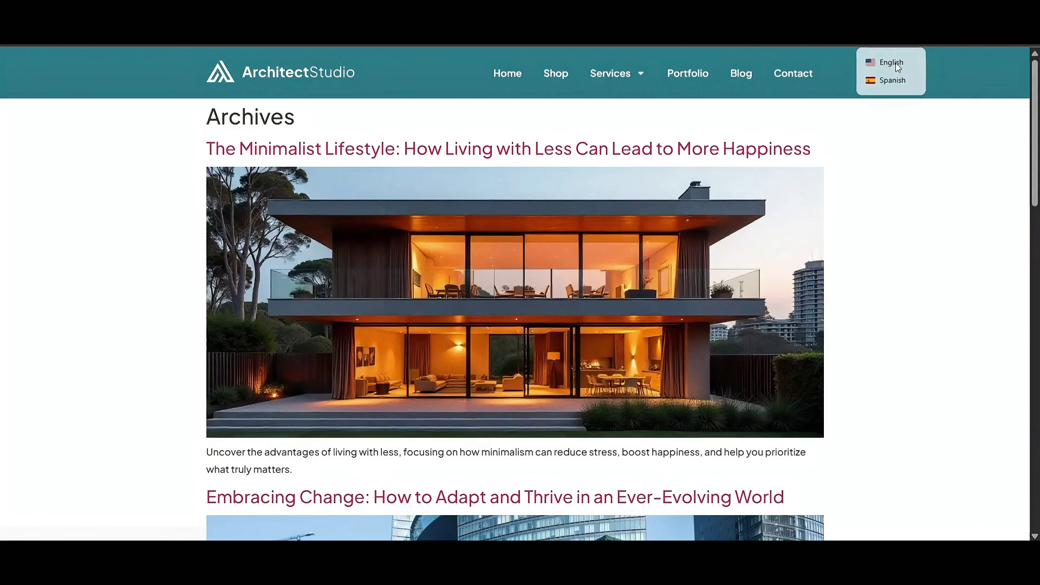
{"action": "left_click", "coordinate": [890, 80]}
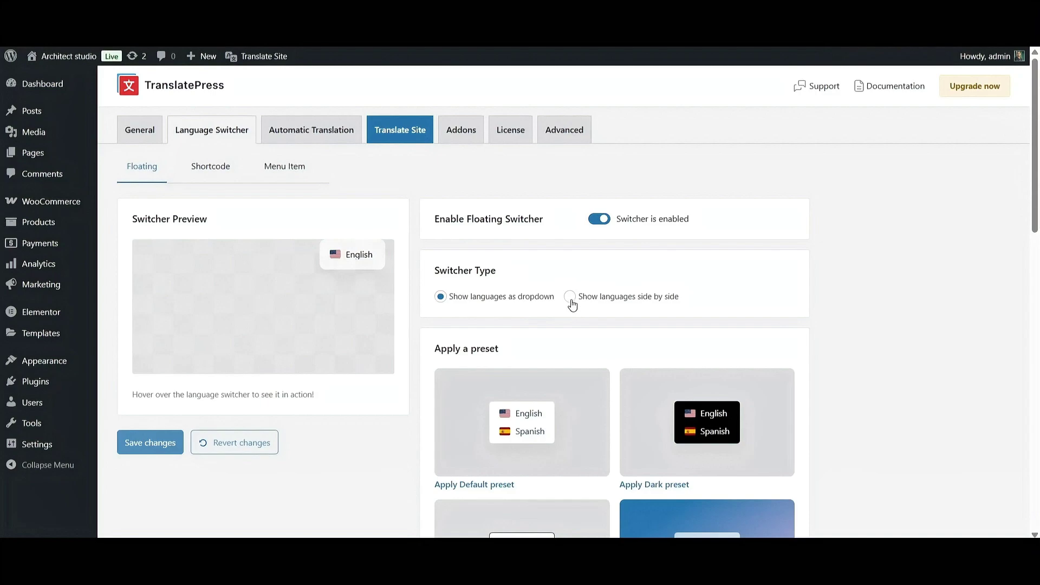
- Try showing the floating switcher's languages side by side and restore the dropdown type
{"action": "left_click", "coordinate": [570, 300]}
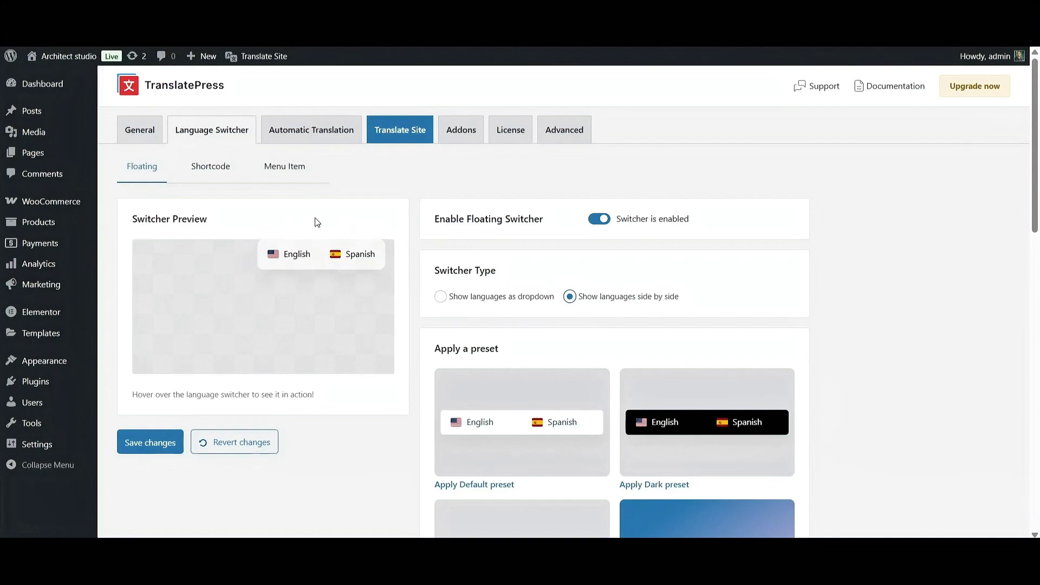
{"action": "left_click", "coordinate": [443, 298]}
{"action": "left_click", "coordinate": [441, 297]}
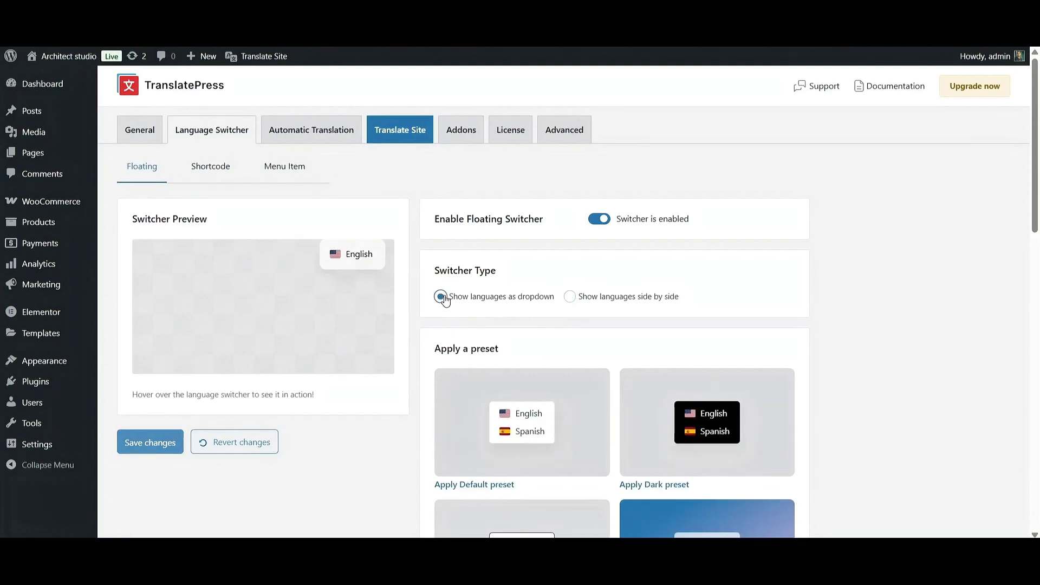
- Try the Dark preset on the floating switcher and return to the Transparent preset
{"action": "scroll", "coordinate": [855, 221], "scroll_direction": "down", "scroll_amount": 3}
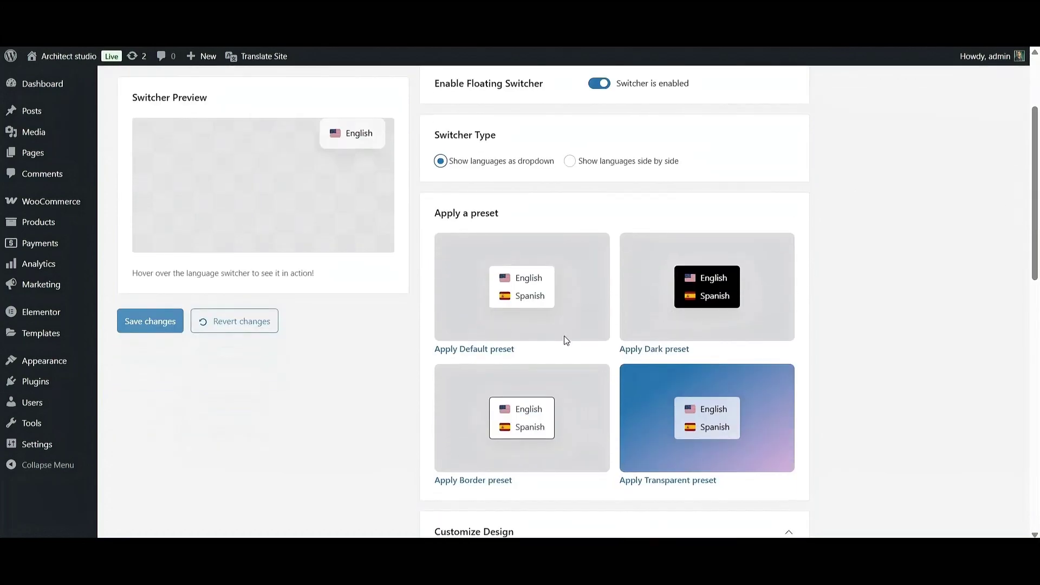
{"action": "left_click", "coordinate": [689, 484]}
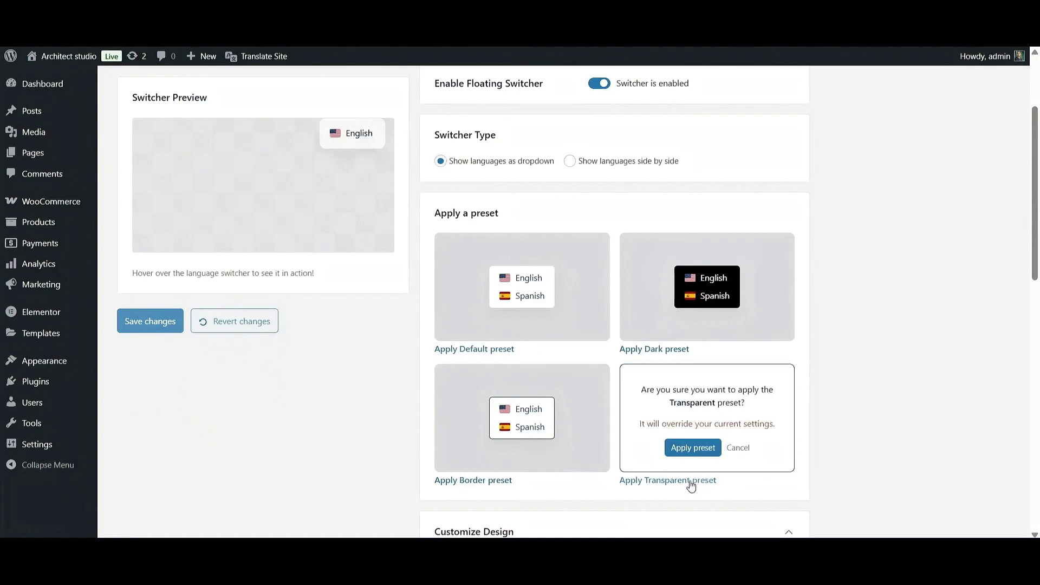
{"action": "left_click", "coordinate": [690, 446]}
{"action": "left_click", "coordinate": [669, 351]}
{"action": "left_click", "coordinate": [687, 313]}
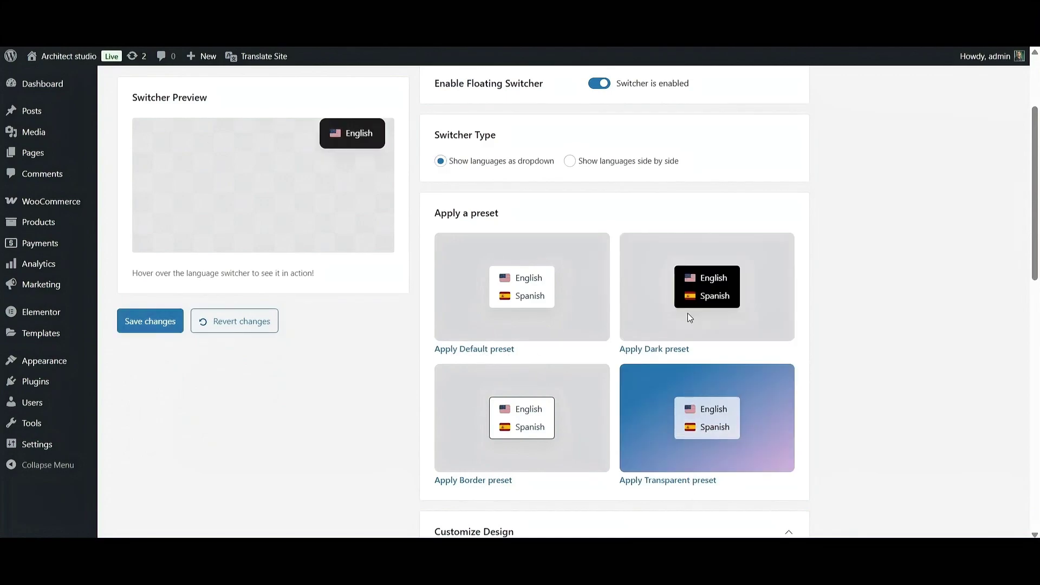
{"action": "left_click", "coordinate": [691, 480]}
{"action": "left_click", "coordinate": [687, 442]}
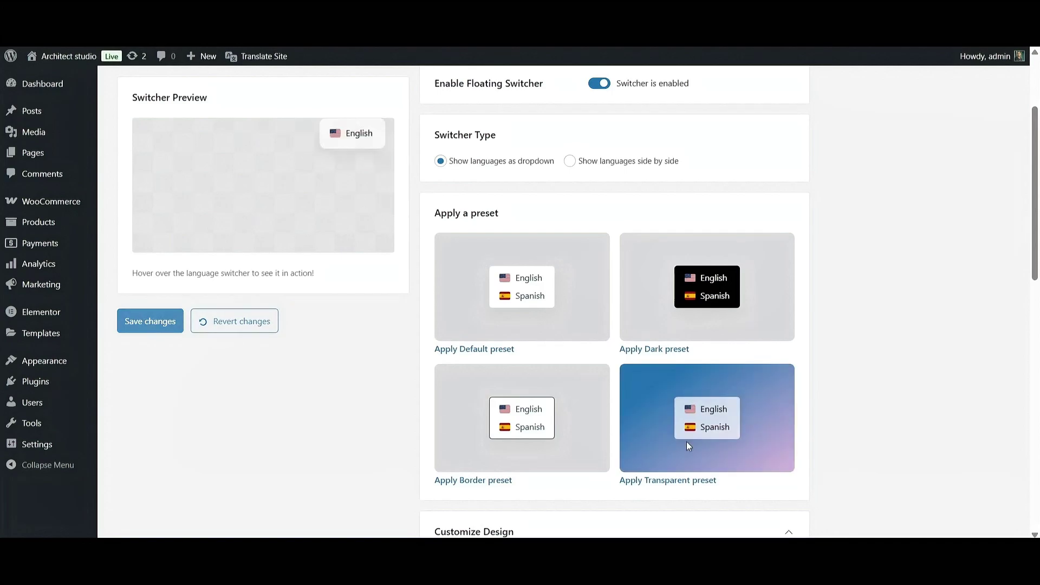
- Set the floating switcher's background hover color to light gray #DBDBDBB2 and preview it
{"action": "scroll", "coordinate": [759, 407], "scroll_direction": "down", "scroll_amount": 8}
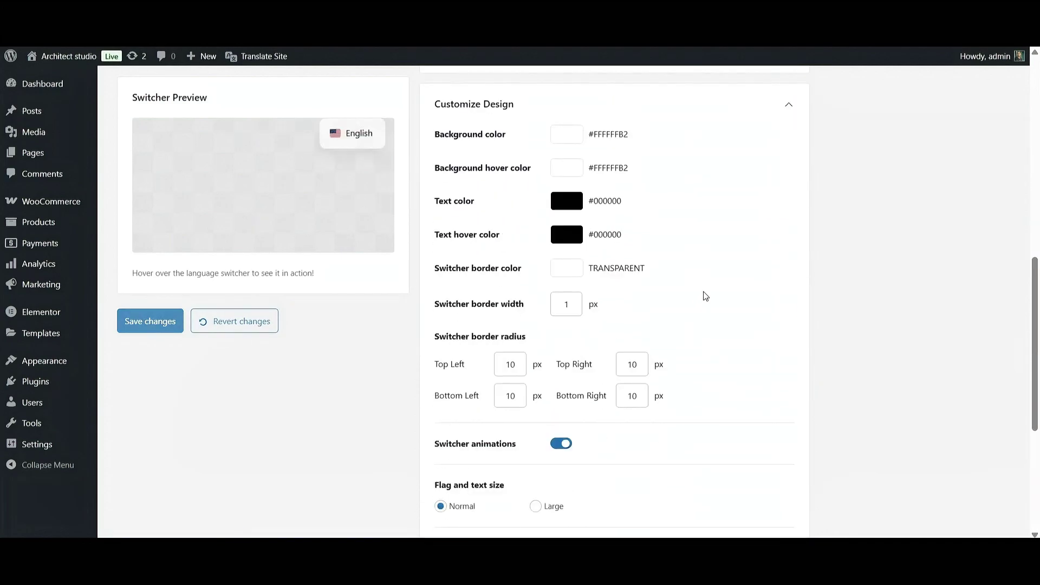
{"action": "left_click", "coordinate": [566, 166]}
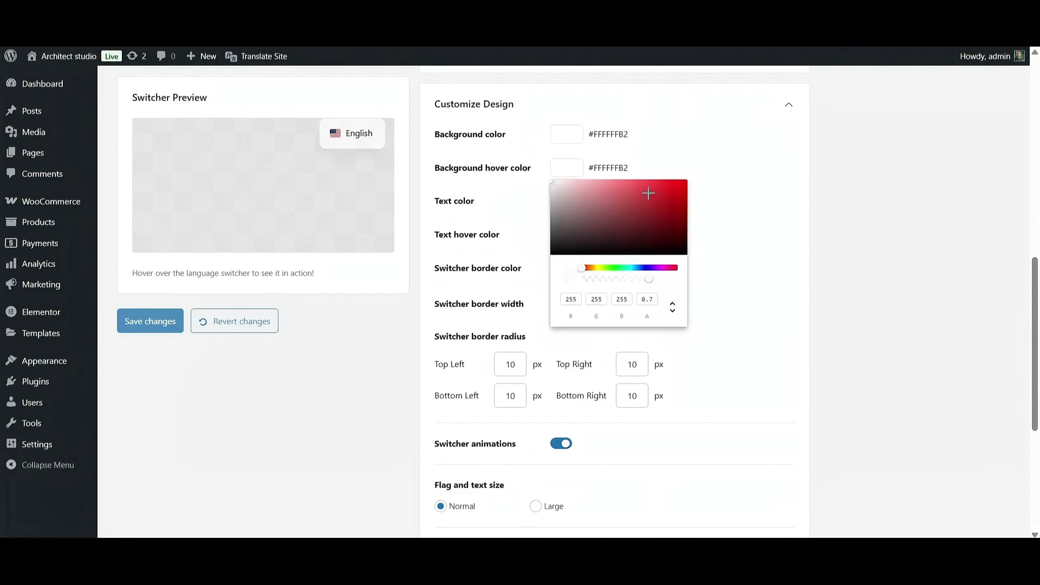
{"action": "left_click", "coordinate": [648, 192]}
{"action": "left_click", "coordinate": [365, 159]}
{"action": "left_click", "coordinate": [566, 134]}
{"action": "left_click", "coordinate": [635, 234]}
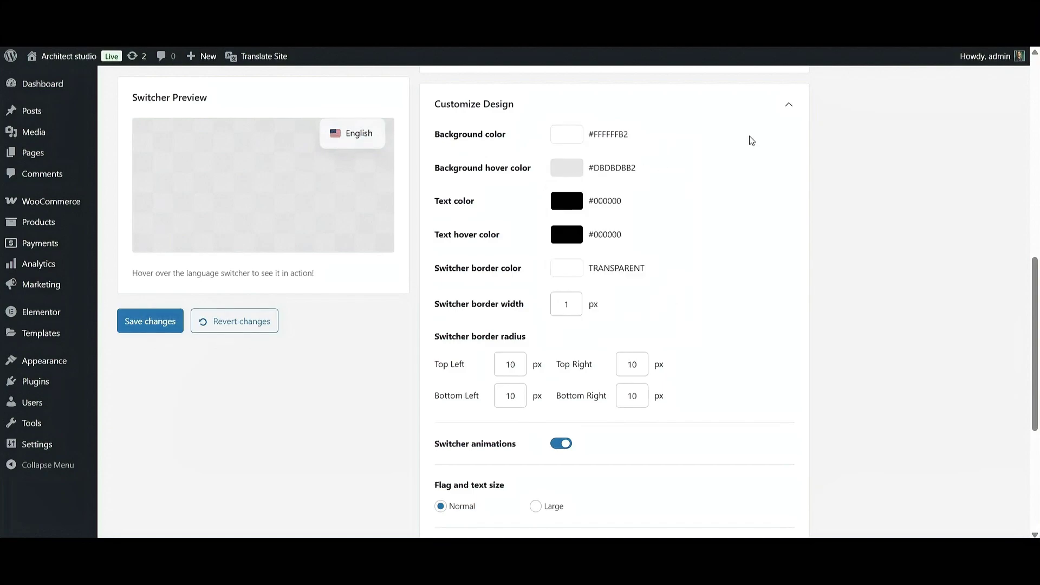
{"action": "mouse_move", "coordinate": [365, 162]}
- Set the switcher's text color to dark gray #424242 and its border width to 5 px
{"action": "left_click", "coordinate": [580, 205]}
{"action": "left_click", "coordinate": [551, 275]}
{"action": "left_click_drag", "start_coordinate": [548, 276], "coordinate": [547, 268]}
{"action": "left_click", "coordinate": [745, 161]}
{"action": "double_click", "coordinate": [575, 304]}
{"action": "type", "text": "5"}
- Set the switcher border radius to 8 px at all four corners and turn off switcher animations
{"action": "double_click", "coordinate": [511, 364]}
{"action": "type", "text": "8"}
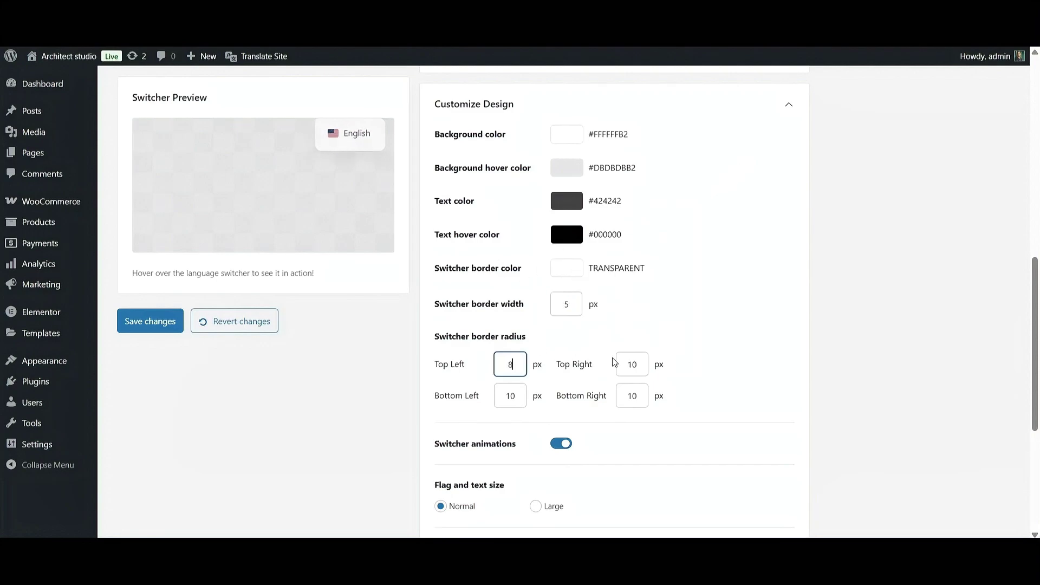
{"action": "left_click", "coordinate": [522, 398]}
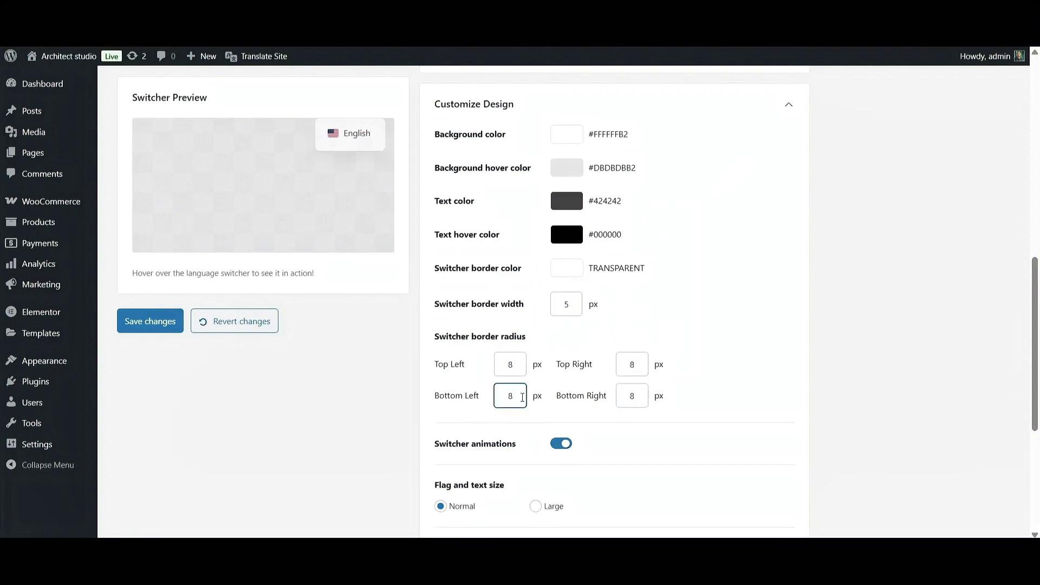
{"action": "left_click", "coordinate": [560, 444]}
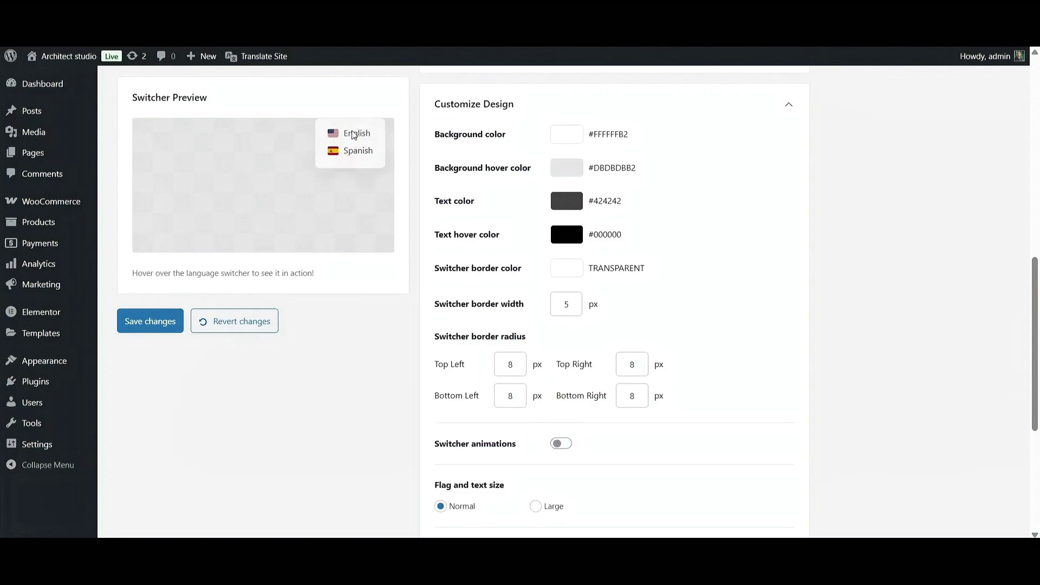
- Try the Large flag and text size with Square (1:1) icons, and restore Rectangle (4:3) and Normal
{"action": "scroll", "coordinate": [626, 420], "scroll_direction": "down", "scroll_amount": 3}
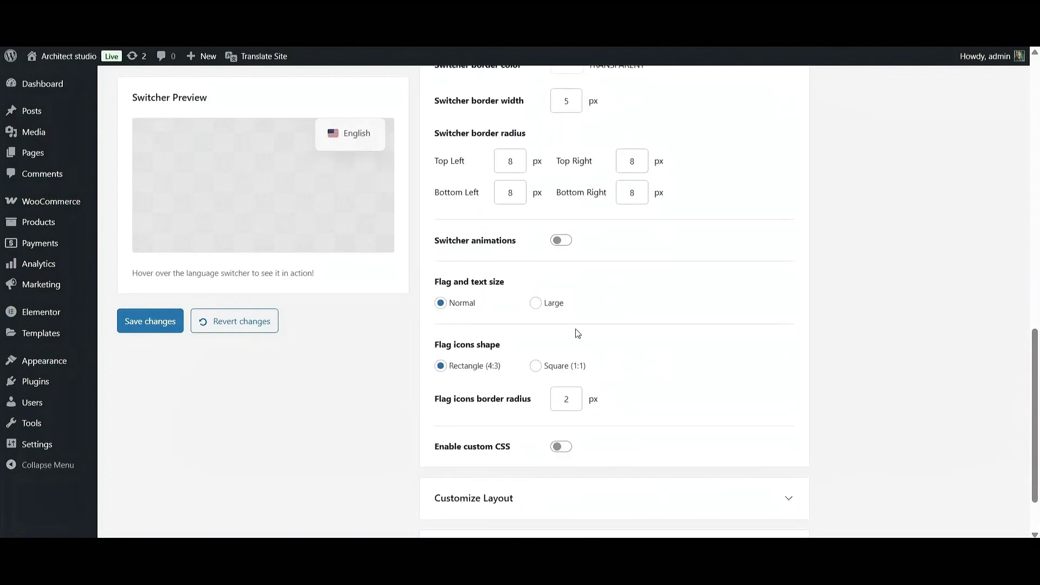
{"action": "left_click", "coordinate": [536, 303]}
{"action": "left_click", "coordinate": [535, 366]}
{"action": "left_click", "coordinate": [440, 366]}
{"action": "left_click", "coordinate": [440, 303]}
- Set the flag icons border radius to 5 px and toggle the custom CSS option on and back off
{"action": "double_click", "coordinate": [573, 400]}
{"action": "type", "text": "5"}
{"action": "left_click", "coordinate": [561, 446]}
{"action": "scroll", "coordinate": [561, 379], "scroll_direction": "down", "scroll_amount": 2}
{"action": "left_click", "coordinate": [561, 309]}
- In the desktop layout settings, position the switcher at Bottom Right and give it a custom width of 120 px
{"action": "scroll", "coordinate": [716, 329], "scroll_direction": "up", "scroll_amount": 3}
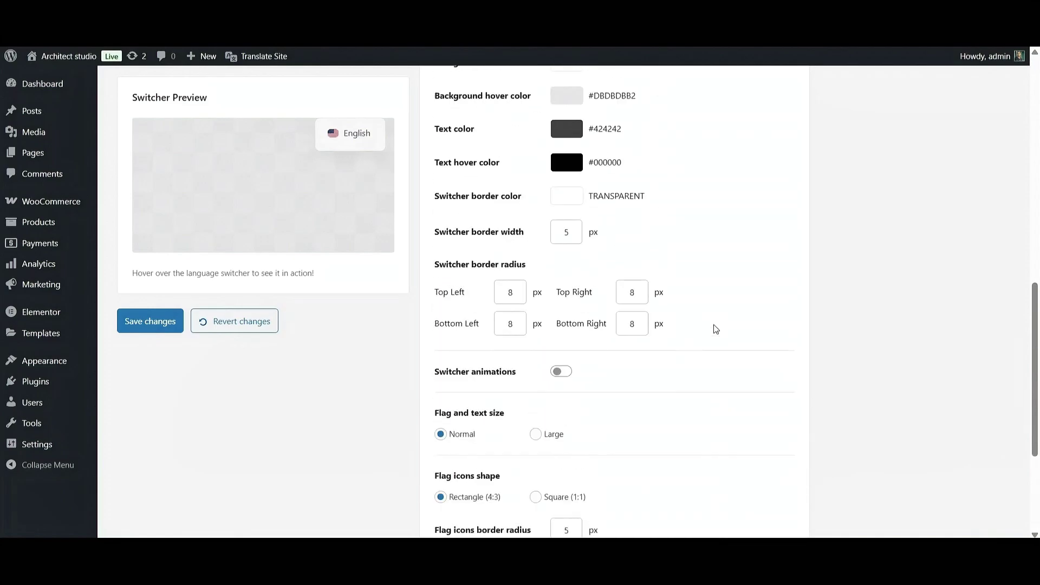
{"action": "scroll", "coordinate": [716, 329], "scroll_direction": "up", "scroll_amount": 3}
{"action": "left_click", "coordinate": [788, 181]}
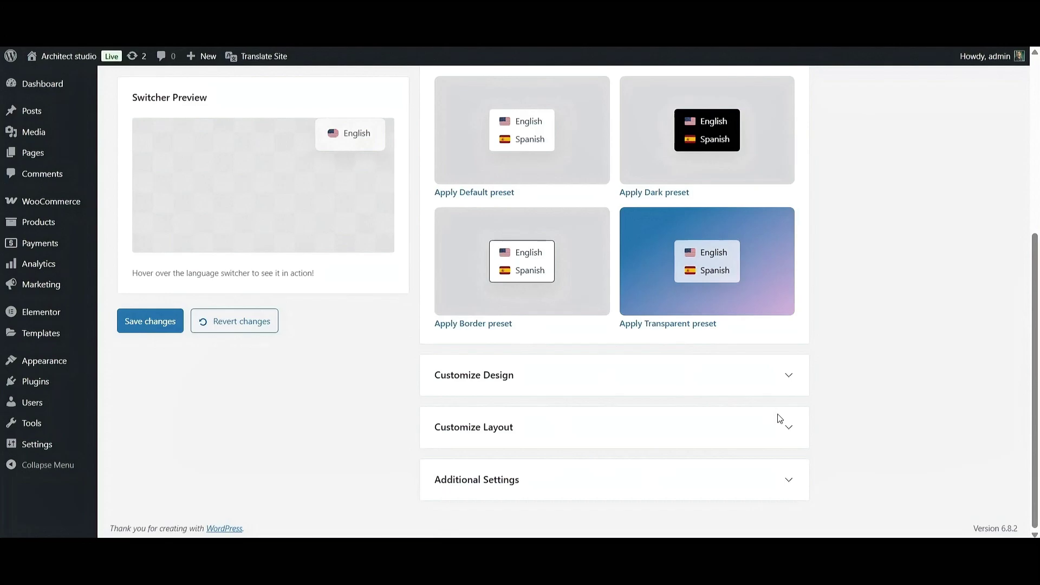
{"action": "left_click", "coordinate": [788, 427]}
{"action": "scroll", "coordinate": [790, 432], "scroll_direction": "down", "scroll_amount": 1}
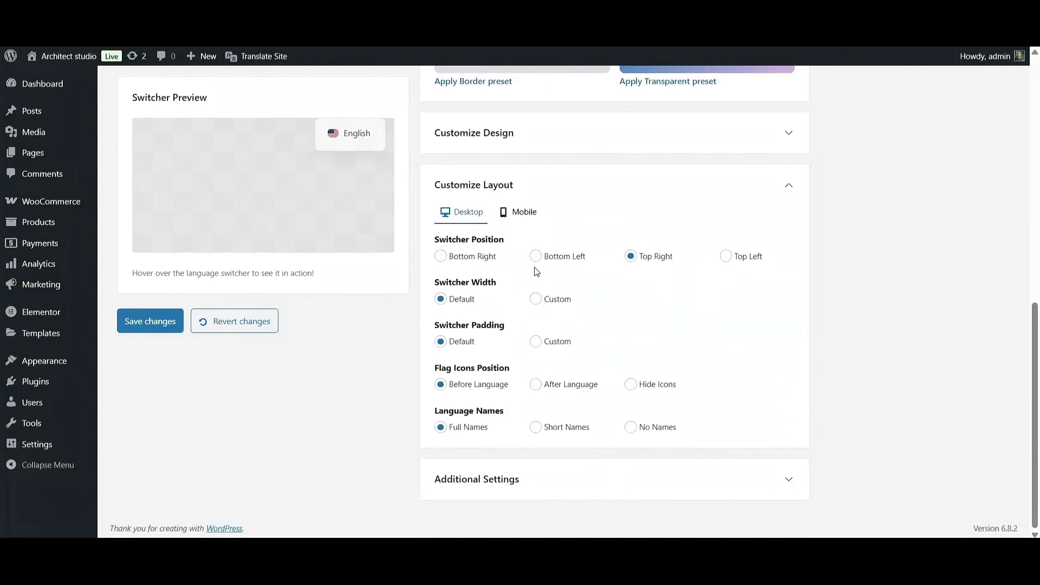
{"action": "left_click", "coordinate": [440, 256]}
{"action": "left_click", "coordinate": [535, 299]}
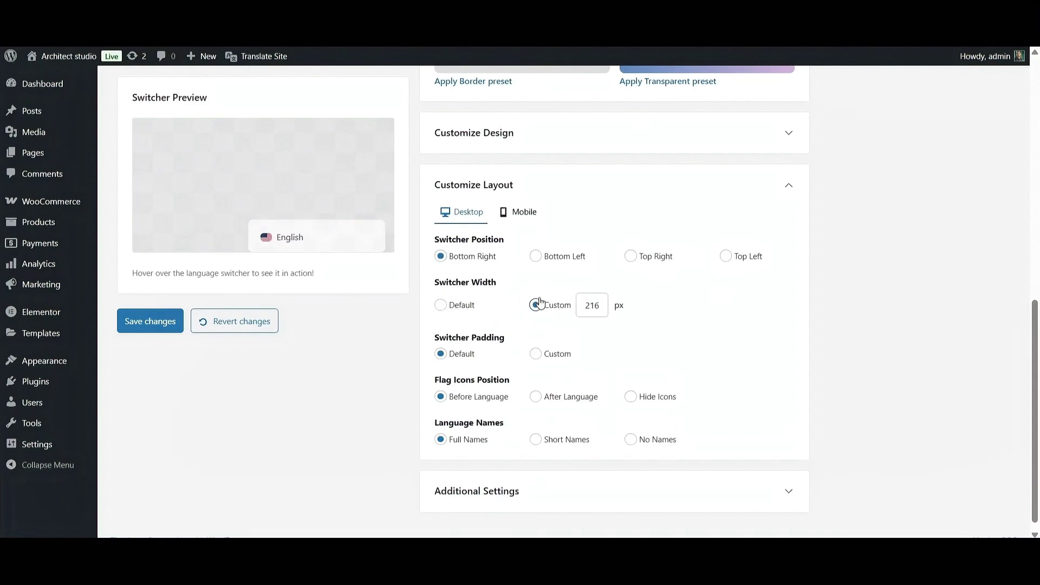
{"action": "left_click_drag", "start_coordinate": [600, 306], "coordinate": [582, 307]}
{"action": "type", "text": "120"}
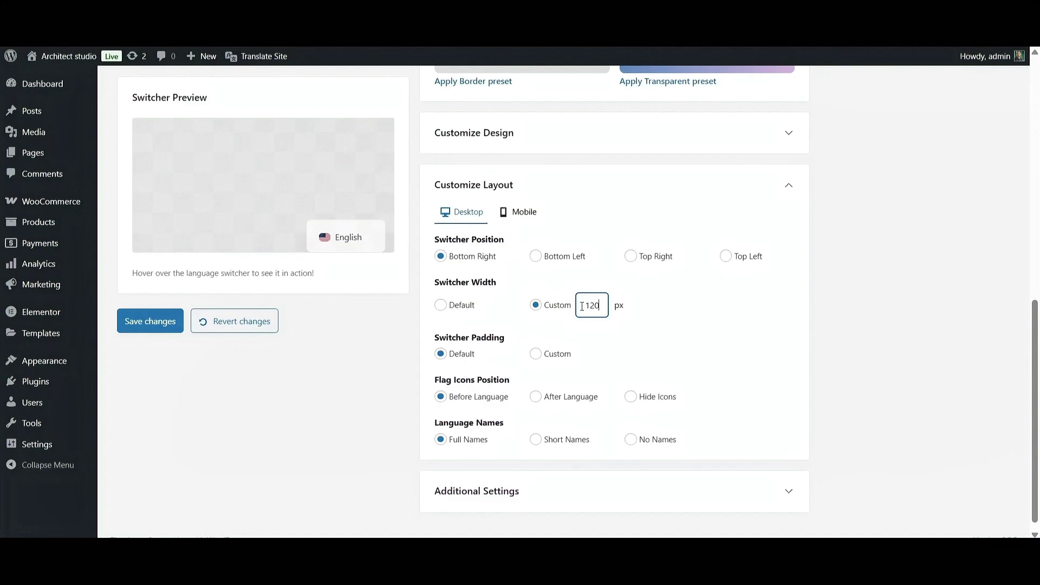
- Try several custom values for the switcher padding and set it to 10 px
{"action": "left_click", "coordinate": [535, 360]}
{"action": "left_click", "coordinate": [605, 362]}
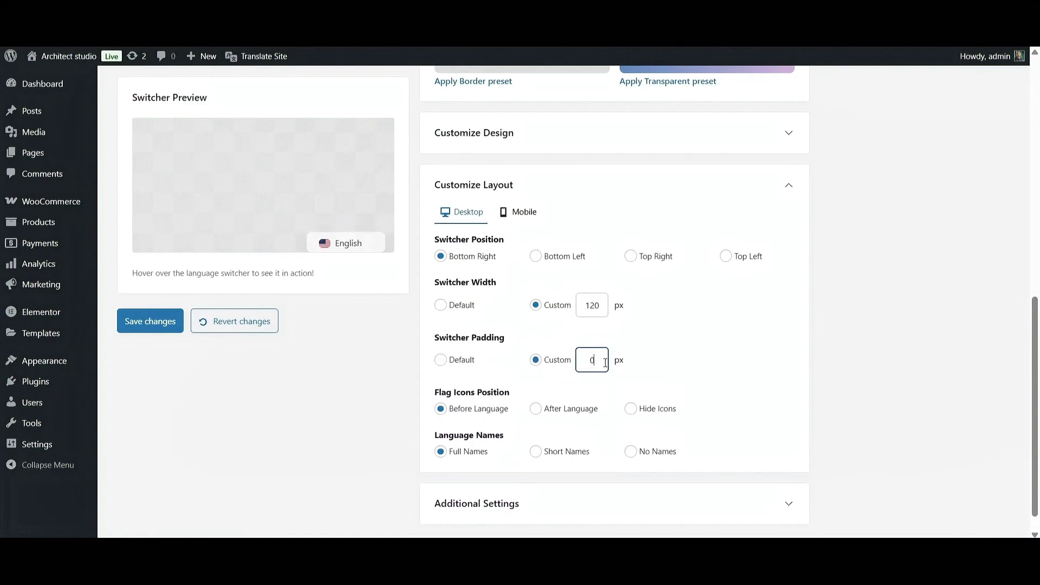
{"action": "type", "text": "10"}
{"action": "key", "text": "BackSpace"}
{"action": "type", "text": "0"}
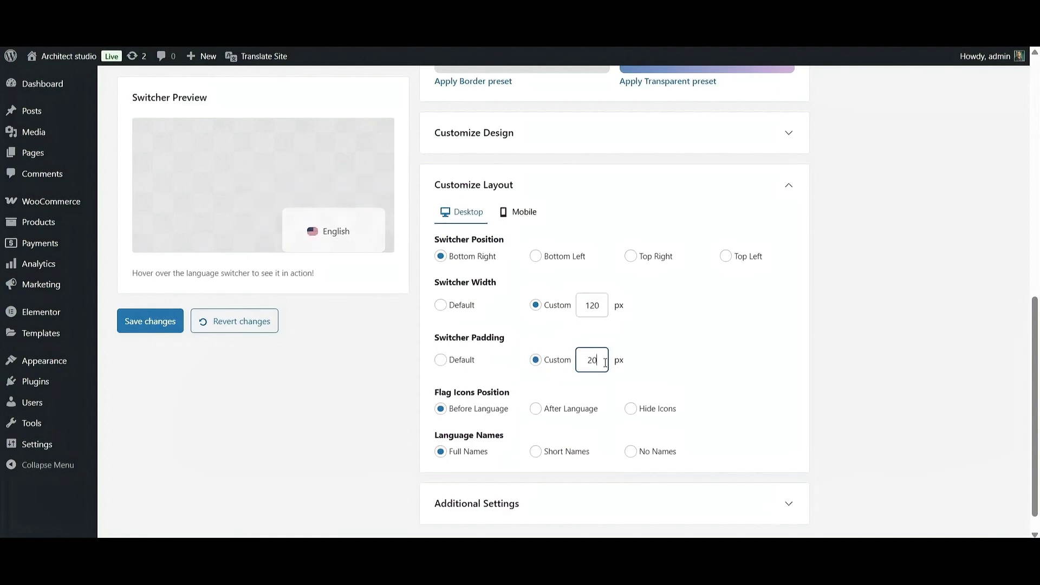
{"action": "key", "text": "BackSpace"}
{"action": "key", "text": "BackSpace"}
{"action": "type", "text": "0"}
{"action": "key", "text": "BackSpace"}
{"action": "type", "text": "10"}
{"action": "left_click", "coordinate": [667, 365]}
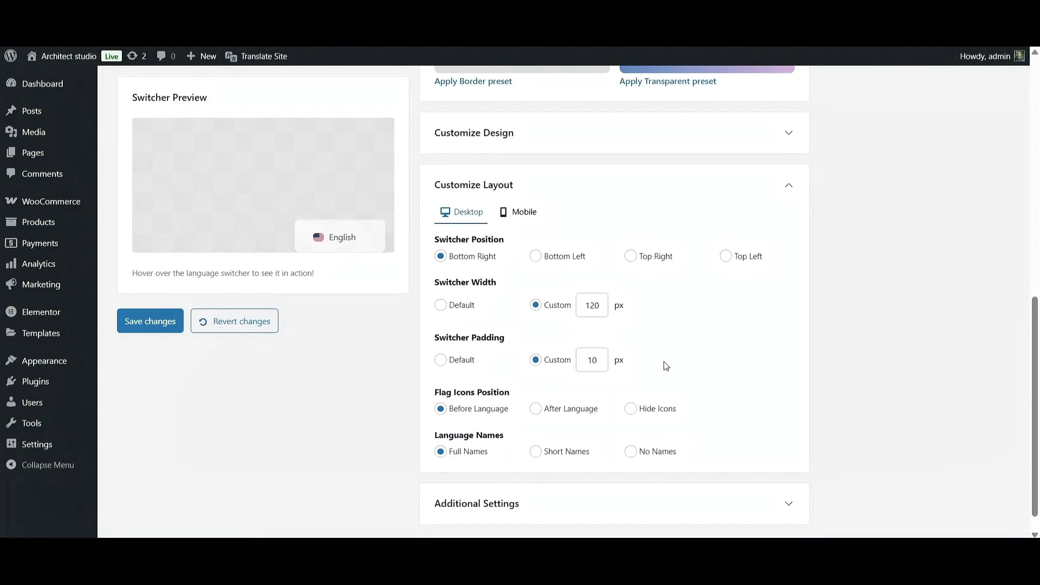
- Try the other flag icon positions and language name styles, and restore Before Language and Full Names
{"action": "left_click", "coordinate": [542, 413]}
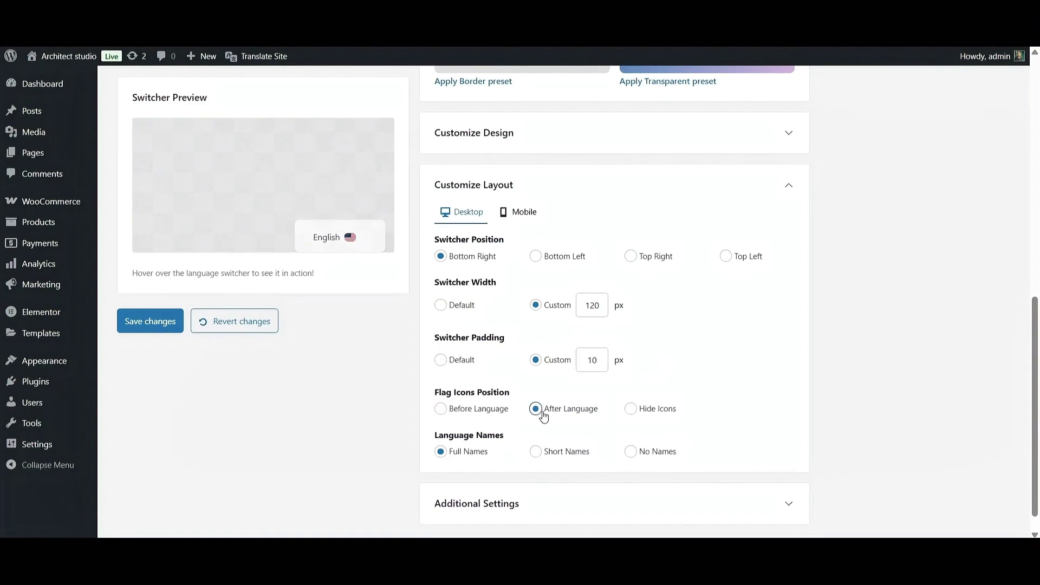
{"action": "left_click", "coordinate": [632, 412]}
{"action": "left_click", "coordinate": [440, 412]}
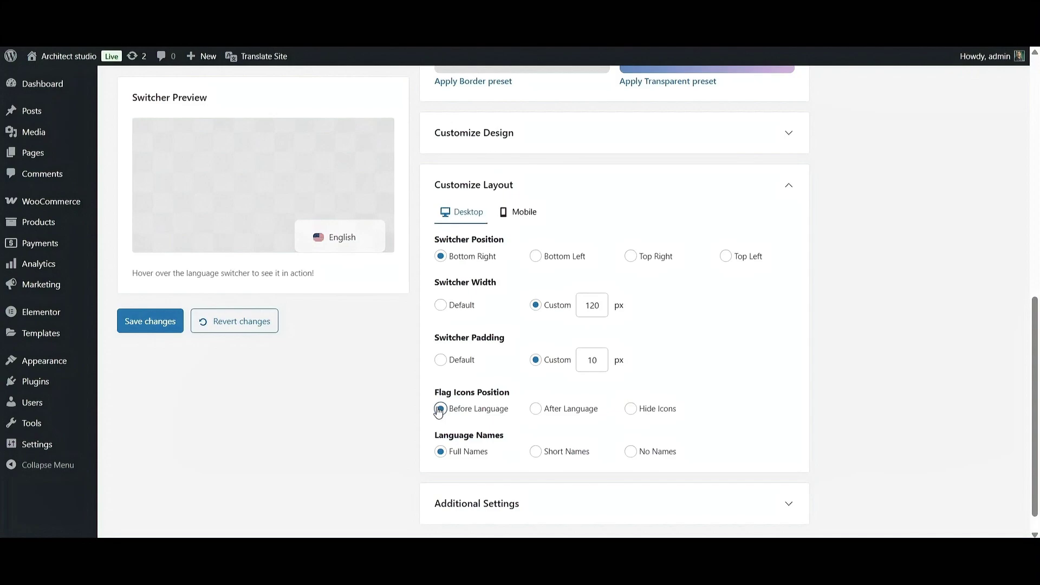
{"action": "left_click", "coordinate": [538, 452]}
{"action": "left_click", "coordinate": [631, 453]}
{"action": "left_click", "coordinate": [440, 452]}
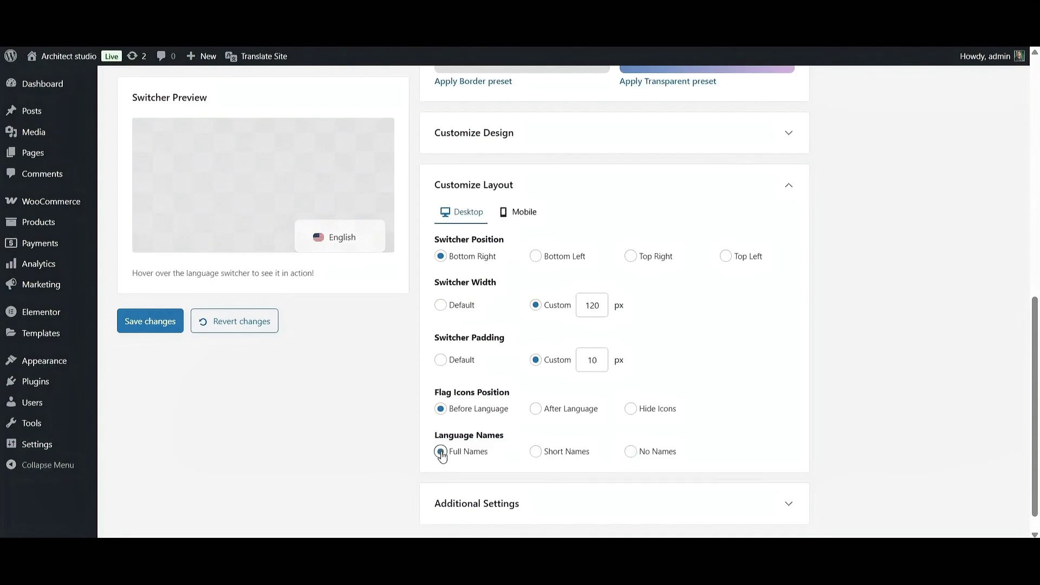
- In the switcher's additional settings, enable the Show opposite language option
{"action": "left_click", "coordinate": [794, 188]}
{"action": "left_click", "coordinate": [804, 479]}
{"action": "scroll", "coordinate": [792, 485], "scroll_direction": "down", "scroll_amount": 2}
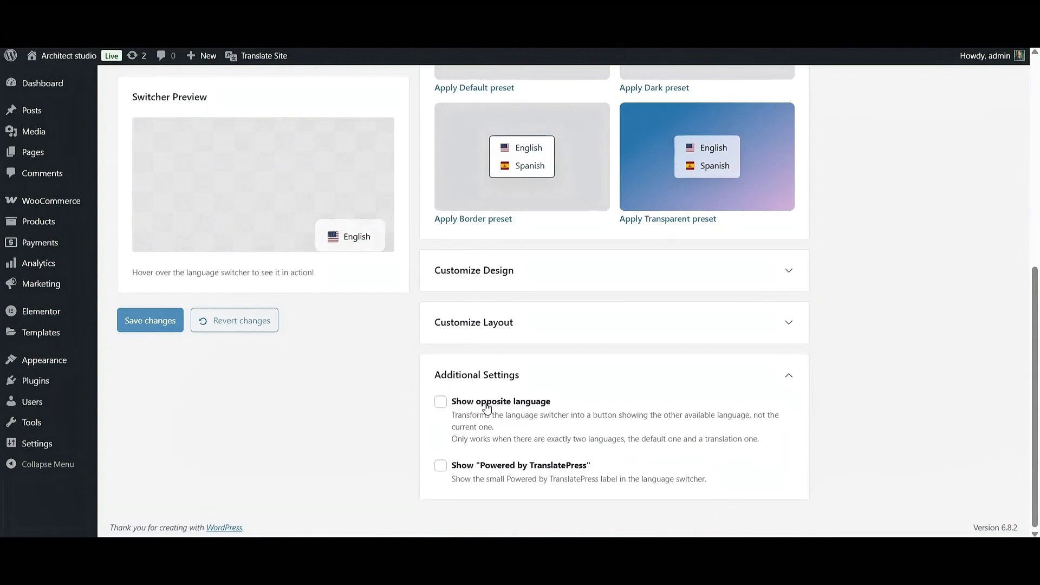
{"action": "mouse_move", "coordinate": [352, 237]}
{"action": "left_click", "coordinate": [440, 402]}
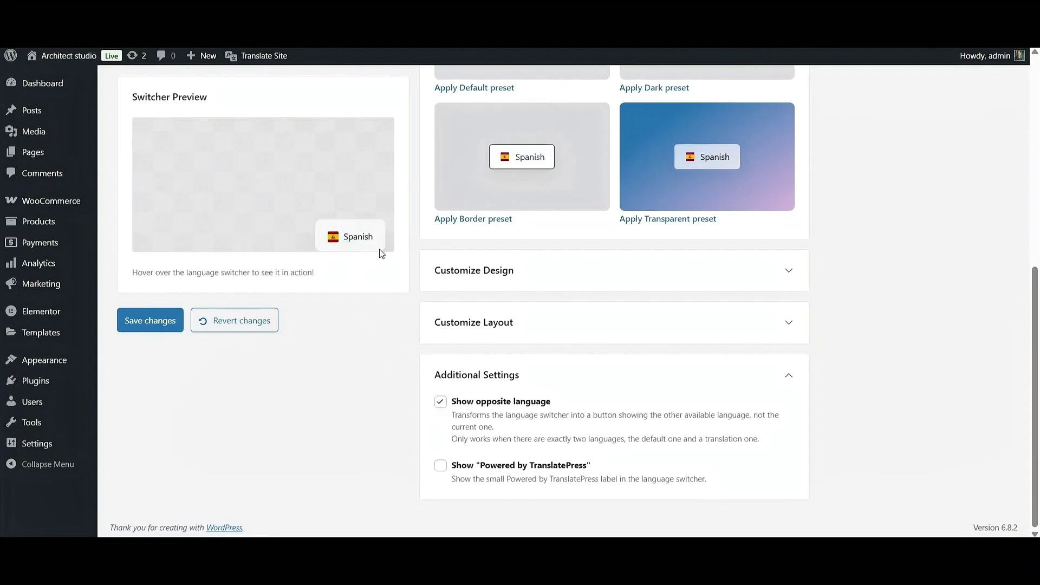
- Save the floating switcher changes and switch the site's home page to Spanish with the floating switcher
{"action": "left_click", "coordinate": [150, 321]}
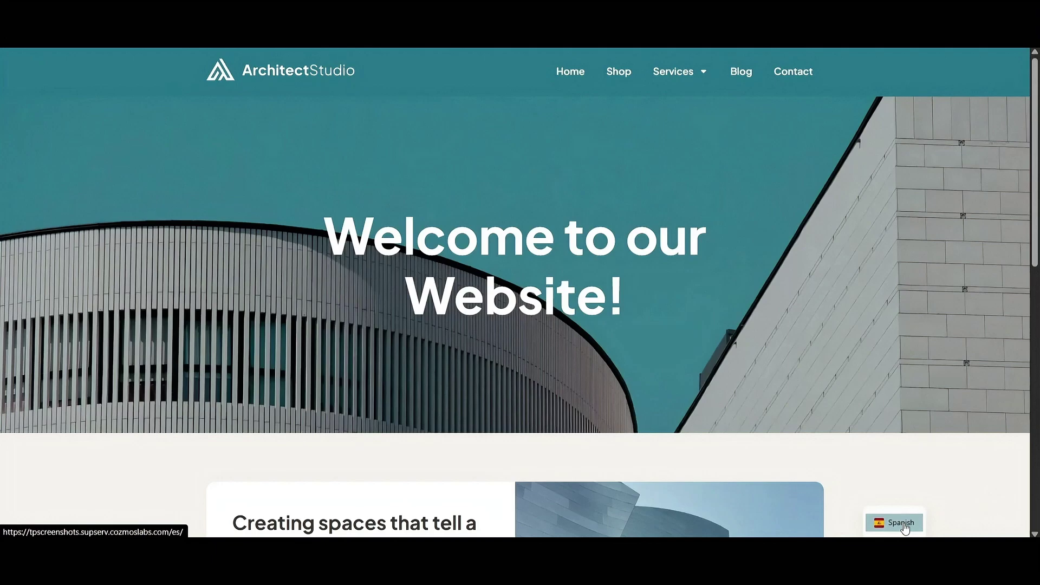
{"action": "left_click", "coordinate": [903, 528]}
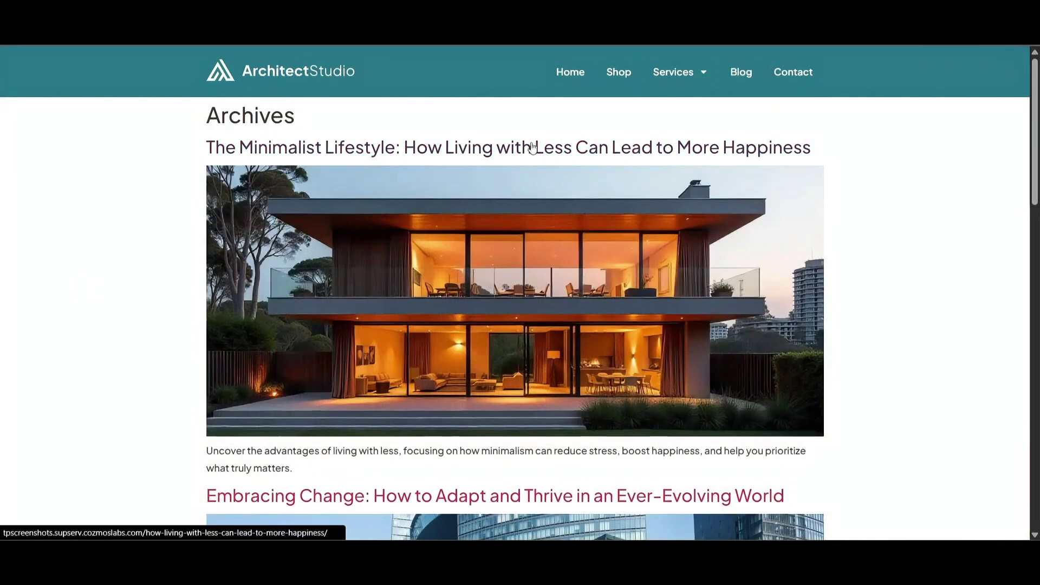
- Open the Minimalist Lifestyle blog post and switch it to Spanish with the language switcher inside its text
{"action": "left_click", "coordinate": [532, 147]}
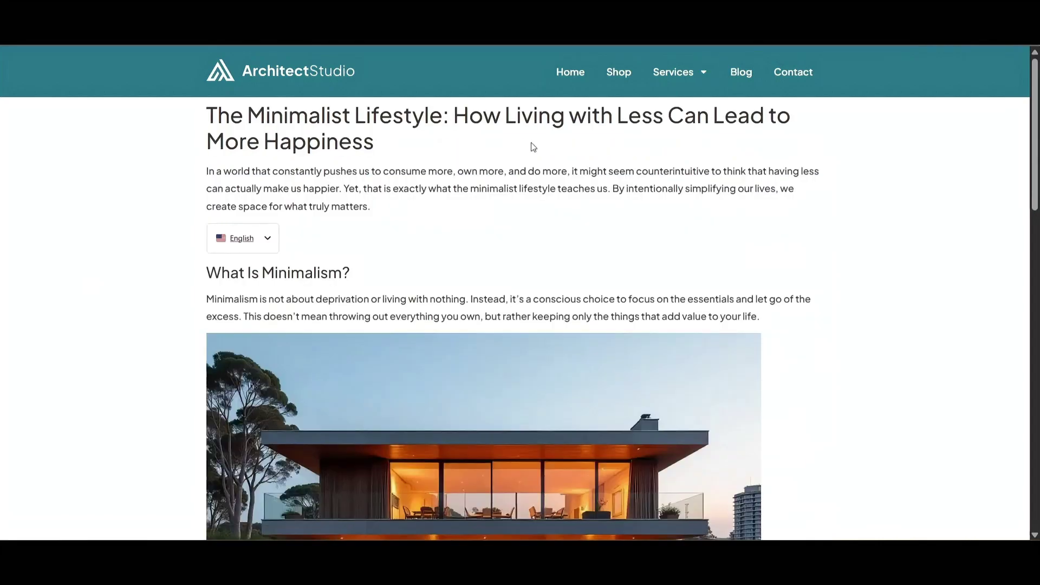
{"action": "left_click", "coordinate": [255, 229]}
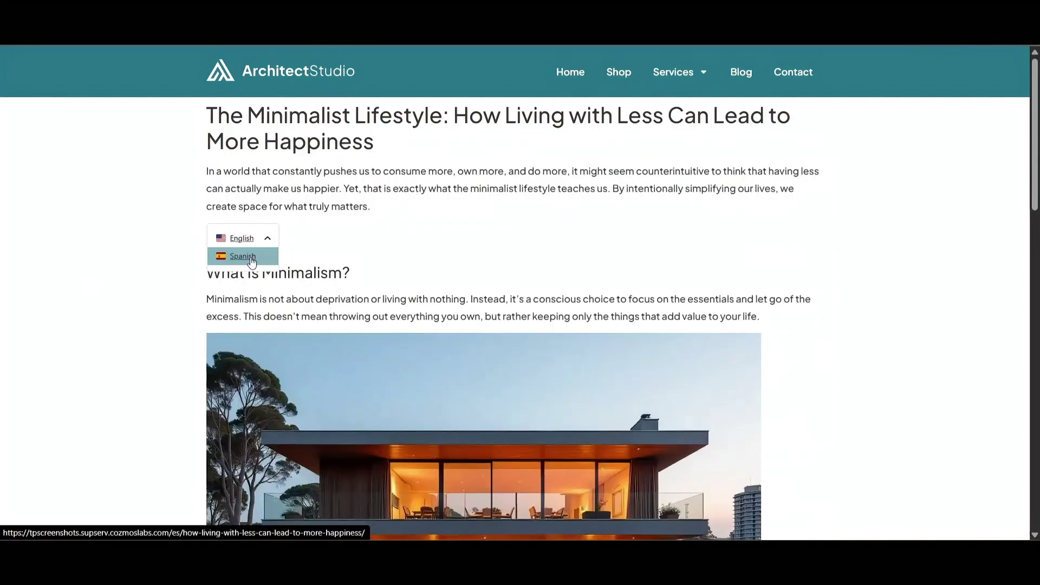
{"action": "left_click", "coordinate": [244, 257]}
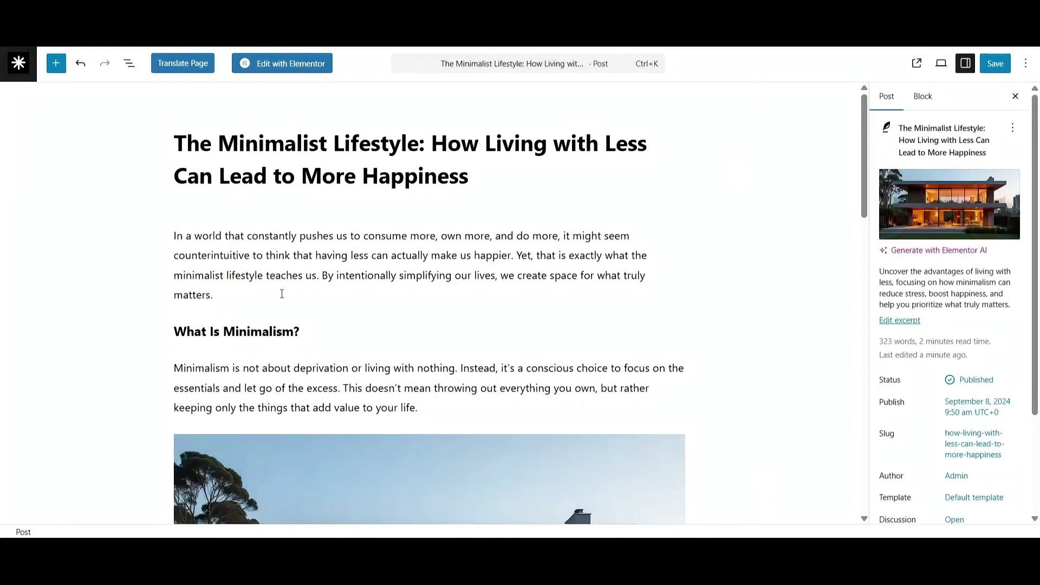
- Insert a Language Switcher block after the post's first paragraph and save the post
{"action": "left_click", "coordinate": [282, 294]}
{"action": "key", "text": "Return"}
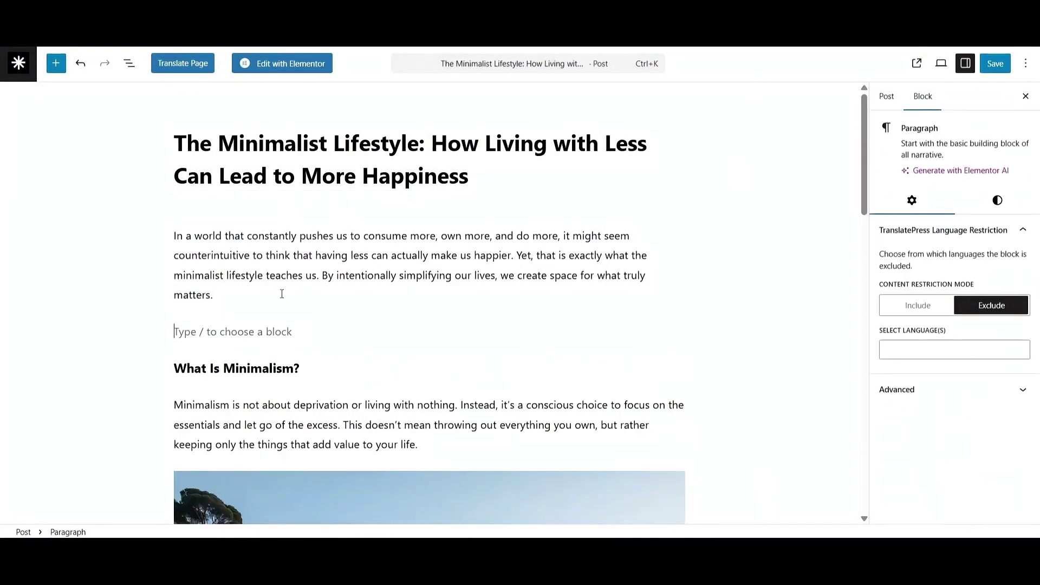
{"action": "left_click", "coordinate": [677, 330]}
{"action": "type", "text": "la"}
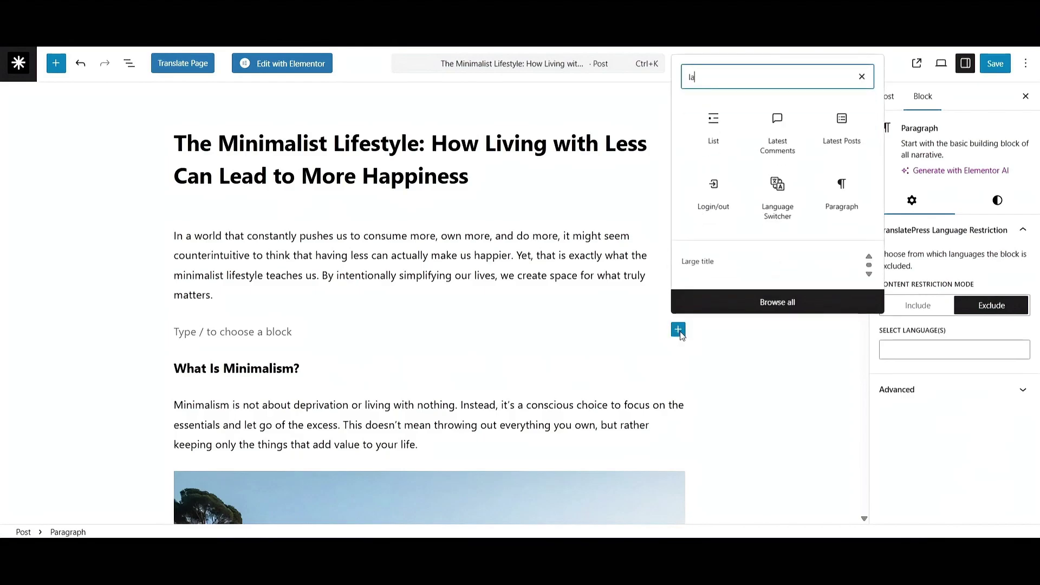
{"action": "type", "text": "ngu"}
{"action": "left_click", "coordinate": [720, 420]}
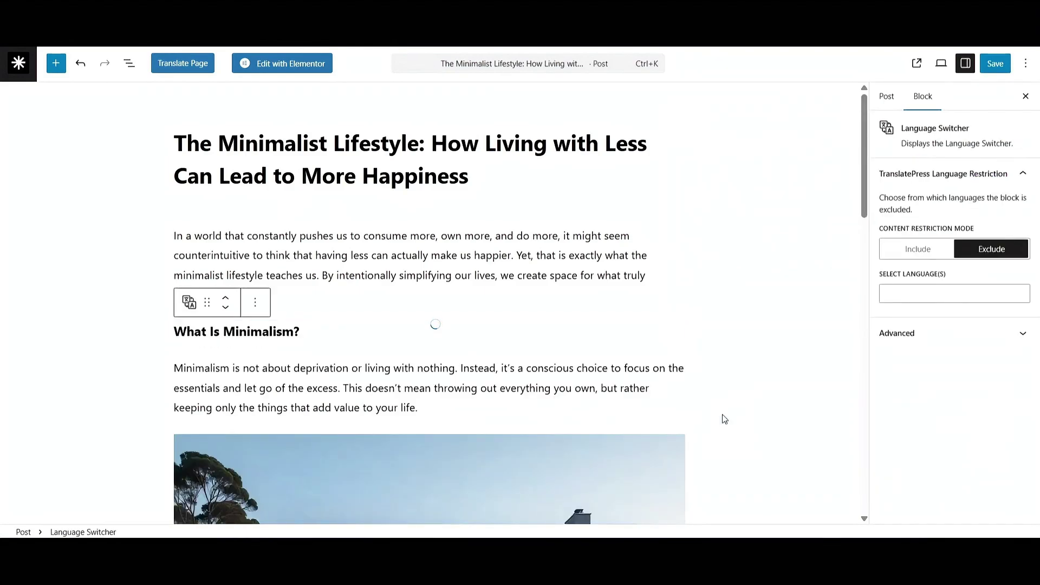
{"action": "left_click", "coordinate": [999, 64]}
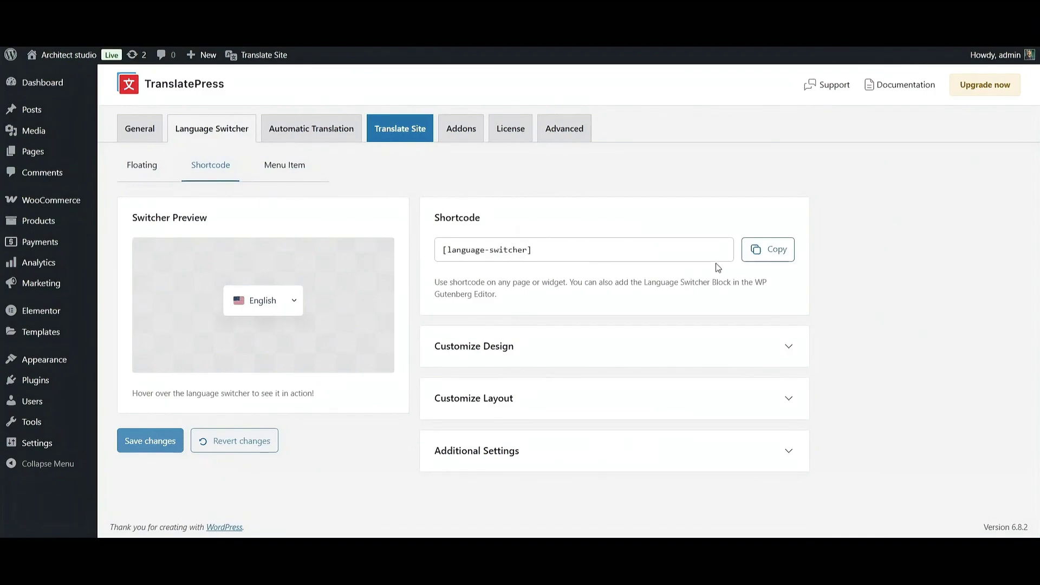
- Copy the language switcher shortcode and set the shortcode switcher's background hover color to #9E99990D
{"action": "left_click", "coordinate": [775, 255]}
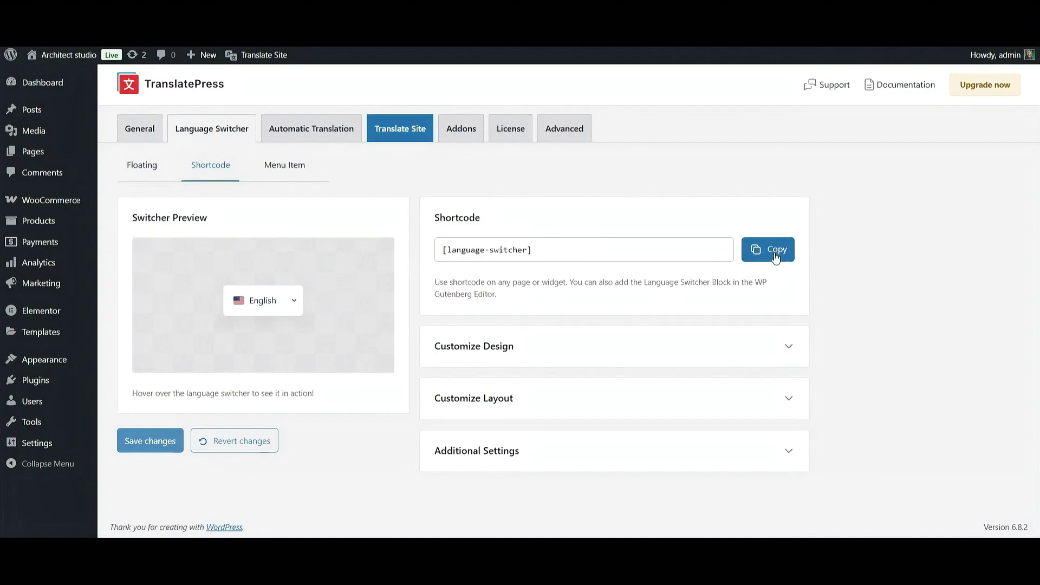
{"action": "left_click", "coordinate": [789, 349]}
{"action": "scroll", "coordinate": [650, 298], "scroll_direction": "down", "scroll_amount": 3}
{"action": "left_click", "coordinate": [566, 241]}
{"action": "left_click", "coordinate": [632, 225]}
{"action": "left_click", "coordinate": [568, 274]}
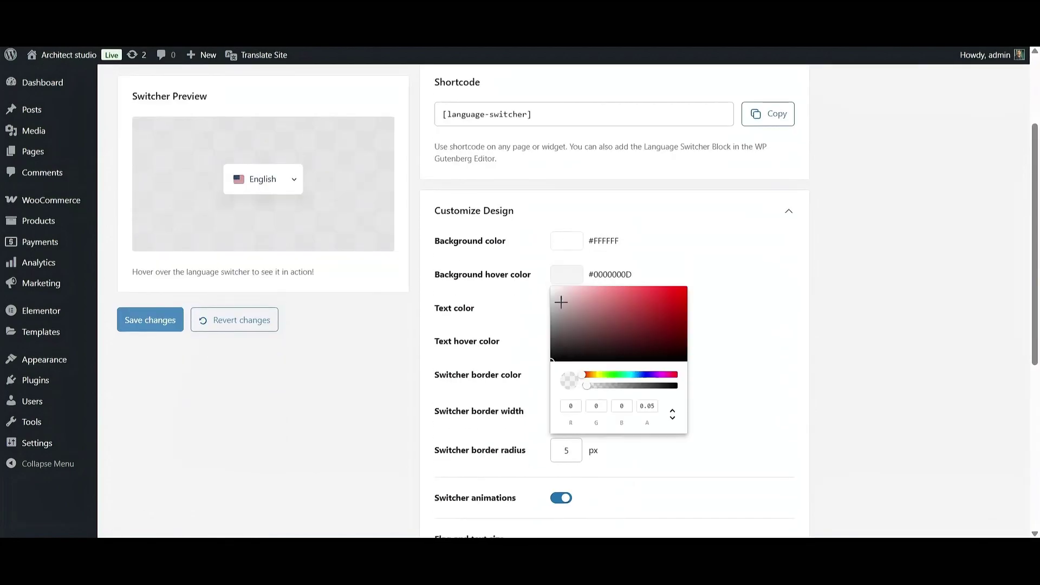
{"action": "mouse_move", "coordinate": [561, 301]}
{"action": "left_mouse_down"}
{"action": "mouse_move", "coordinate": [547, 302]}
{"action": "mouse_move", "coordinate": [555, 315]}
{"action": "left_mouse_up"}
{"action": "left_click", "coordinate": [689, 244]}
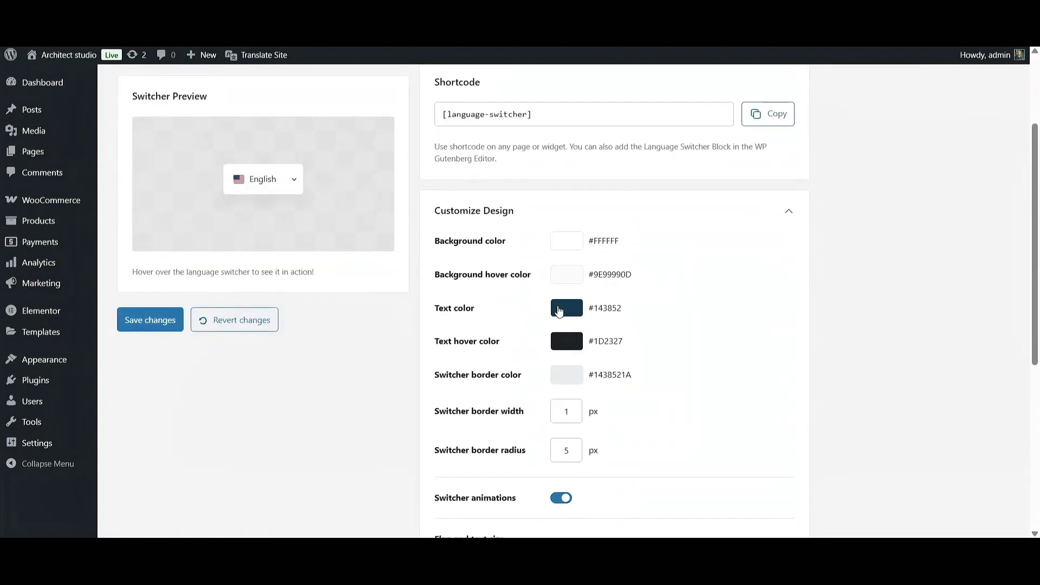
- Set the shortcode switcher's text color to #030303
{"action": "left_click", "coordinate": [560, 310]}
{"action": "left_click", "coordinate": [574, 395]}
{"action": "left_click", "coordinate": [710, 260]}
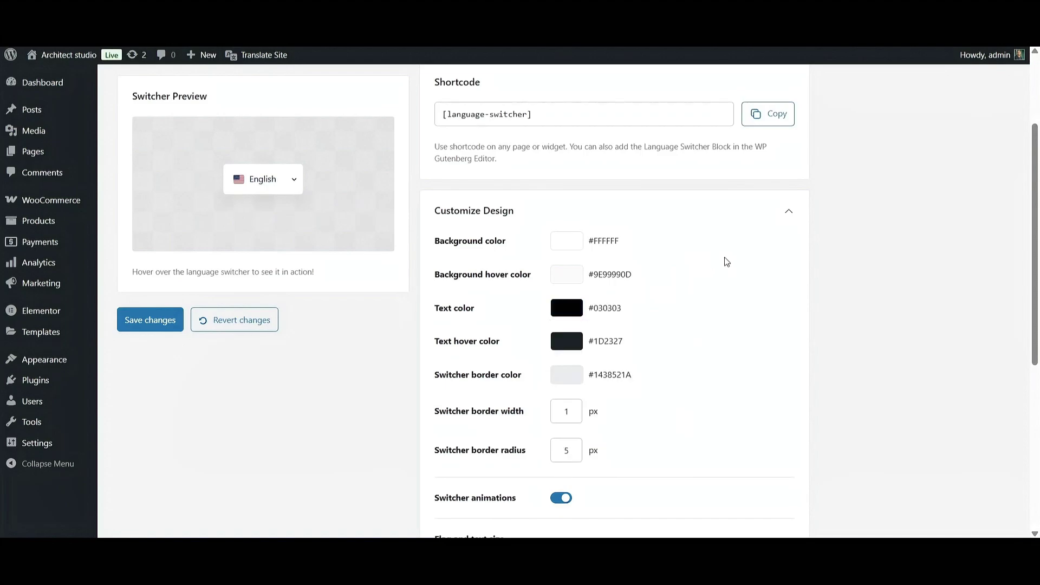
- Set the shortcode switcher's border width to 2 px and border radius to 6 px, then collapse the design settings
{"action": "scroll", "coordinate": [588, 424], "scroll_direction": "down", "scroll_amount": 1}
{"action": "left_click", "coordinate": [577, 339]}
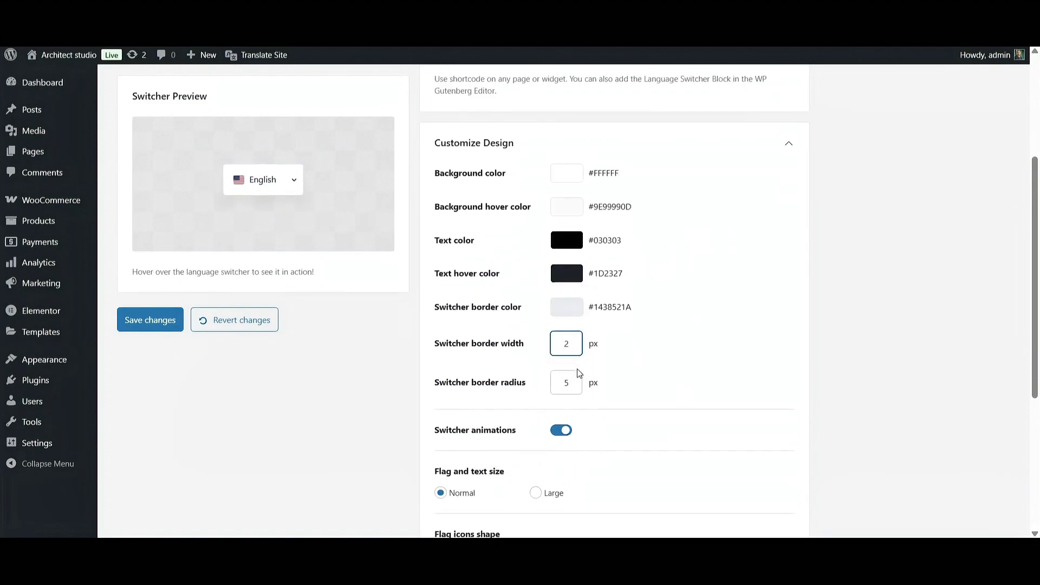
{"action": "double_click", "coordinate": [576, 383]}
{"action": "type", "text": "0"}
{"action": "scroll", "coordinate": [576, 384], "scroll_direction": "down", "scroll_amount": 3}
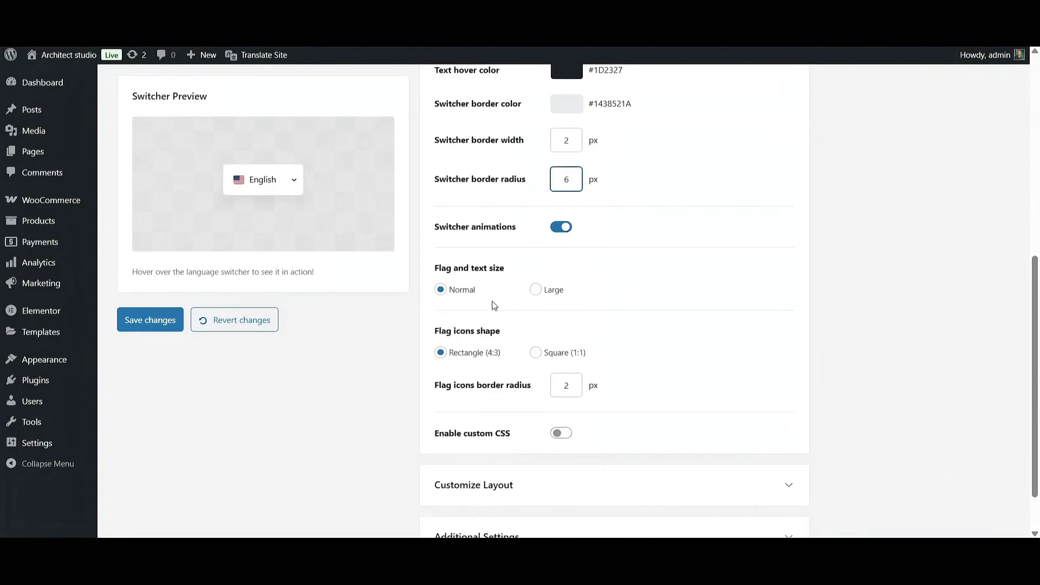
{"action": "scroll", "coordinate": [650, 325], "scroll_direction": "up", "scroll_amount": 4}
{"action": "left_click", "coordinate": [784, 213]}
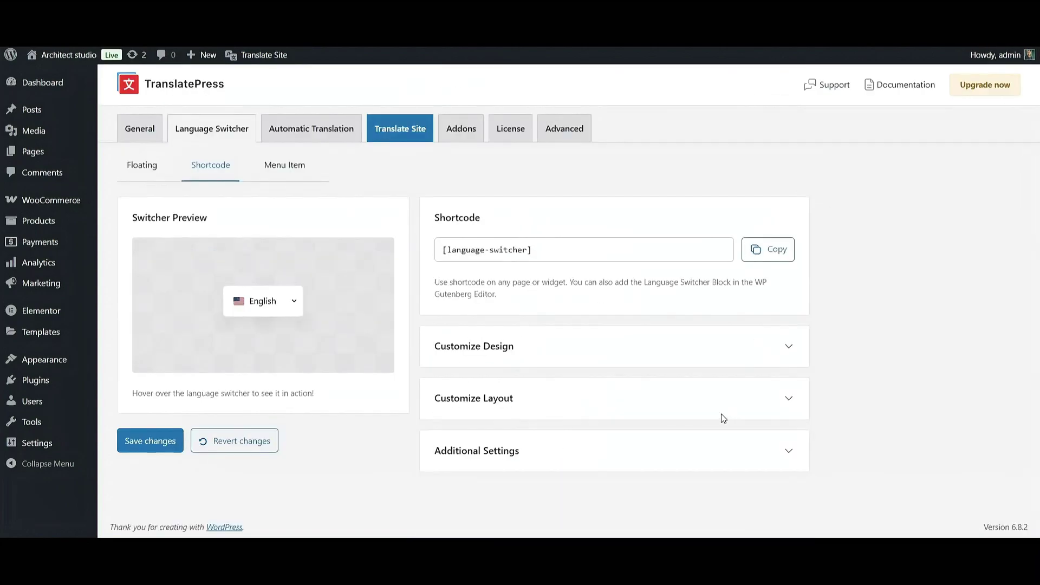
- Enable Open language switcher only on click for the shortcode switcher and try it in the preview
{"action": "left_click", "coordinate": [786, 454]}
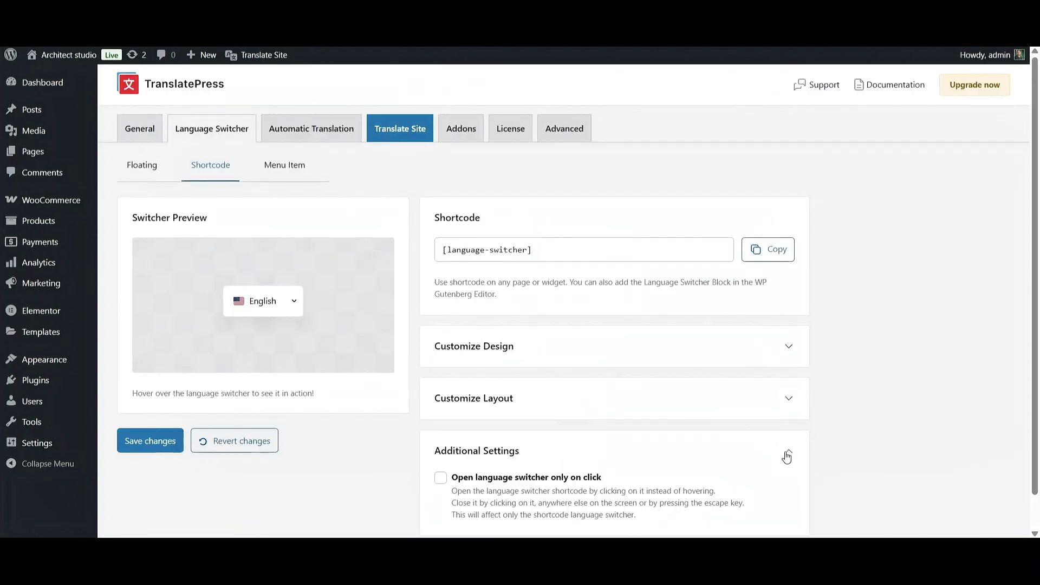
{"action": "scroll", "coordinate": [786, 458], "scroll_direction": "down", "scroll_amount": 1}
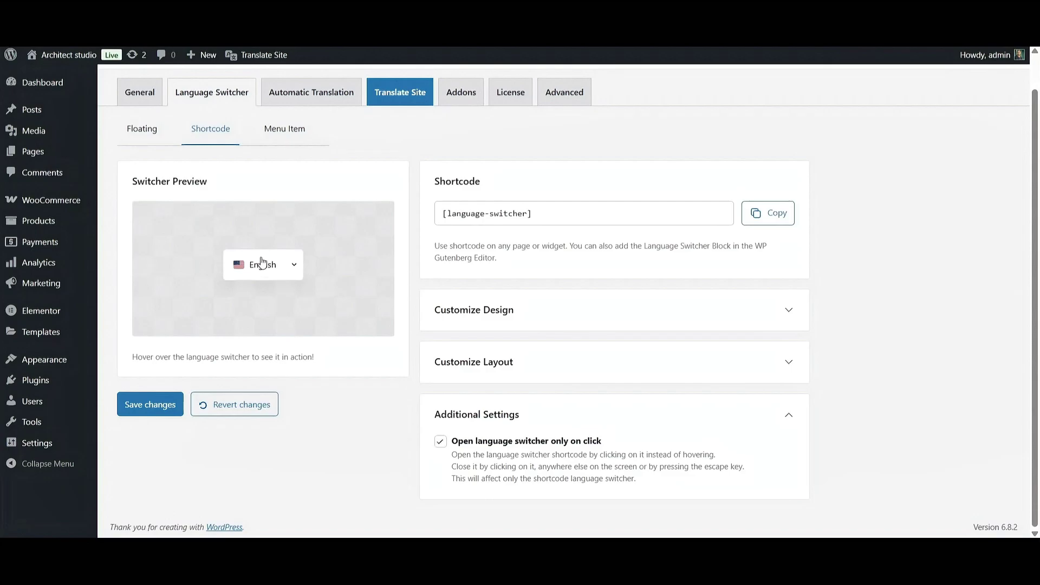
{"action": "left_click", "coordinate": [287, 270]}
{"action": "left_click", "coordinate": [294, 271]}
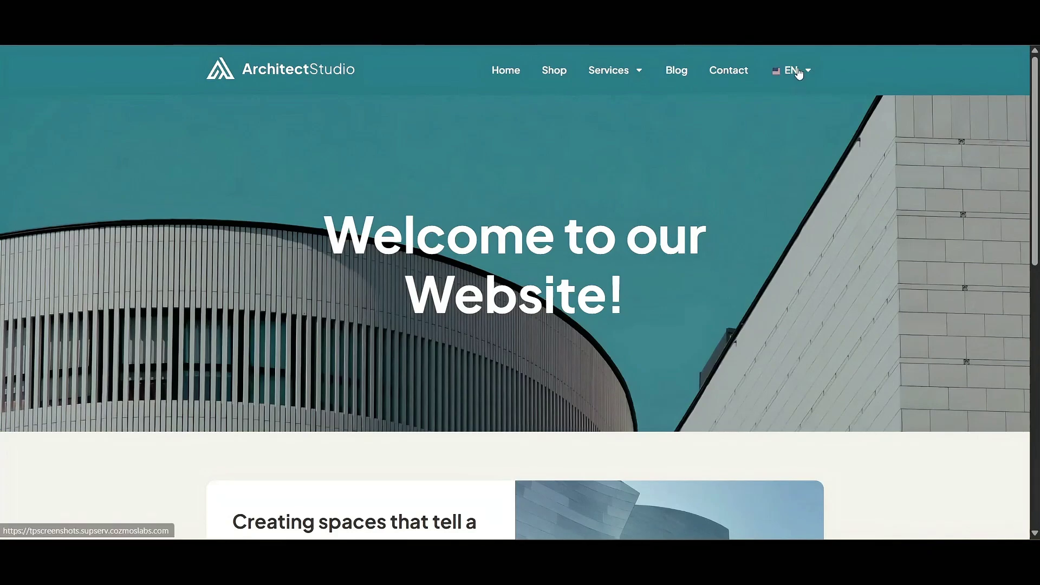
- On the website, use the language switcher in the navigation menu to change to Spanish and then to French
{"action": "mouse_move", "coordinate": [798, 70]}
{"action": "left_click", "coordinate": [810, 97]}
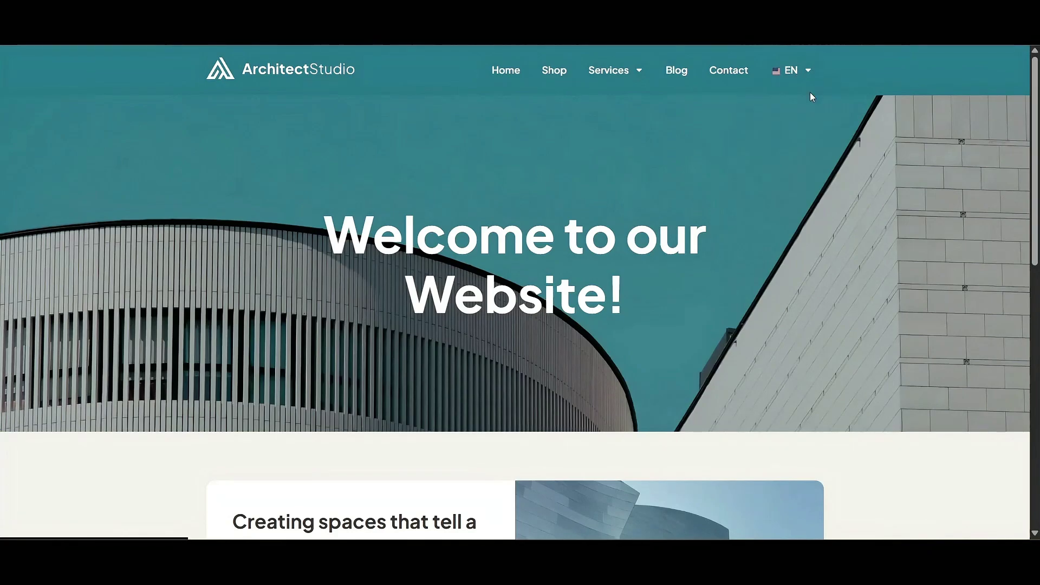
{"action": "mouse_move", "coordinate": [807, 93]}
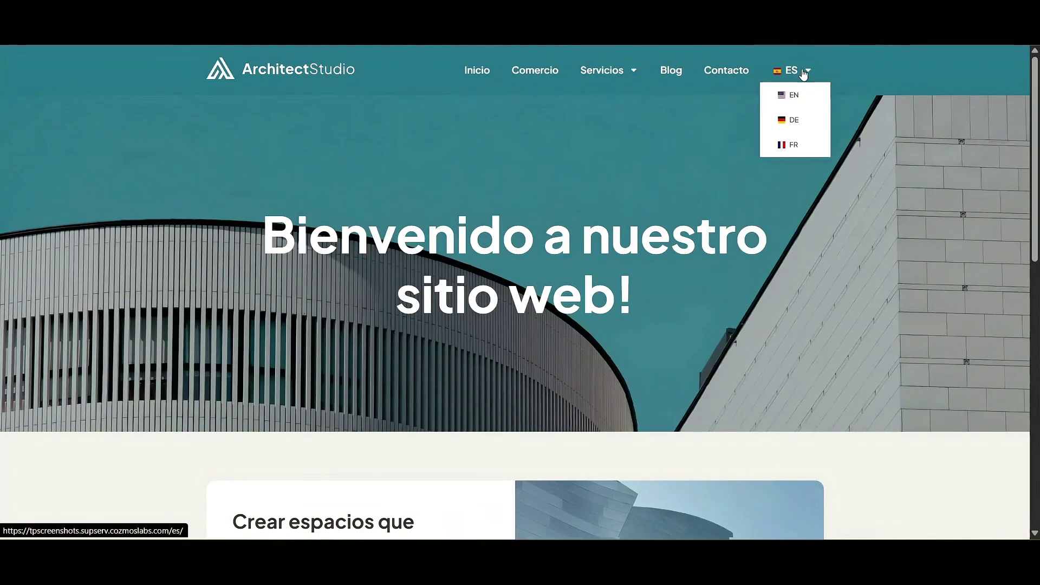
{"action": "left_click", "coordinate": [805, 143]}
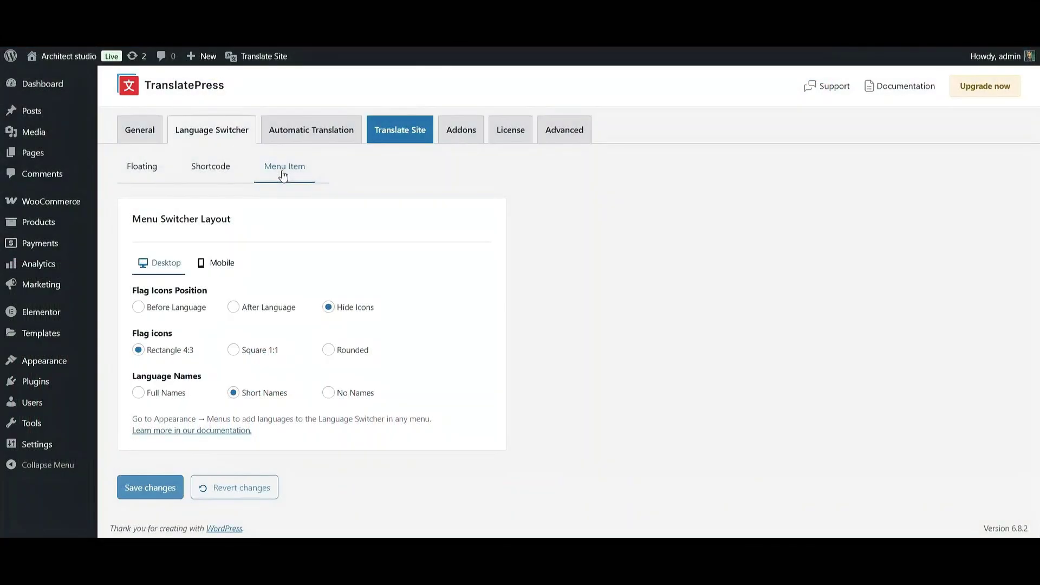
- Set the desktop menu switcher layout to flags Before Language, Square 1:1 icons and Short Names, and save the changes
{"action": "left_click", "coordinate": [233, 310]}
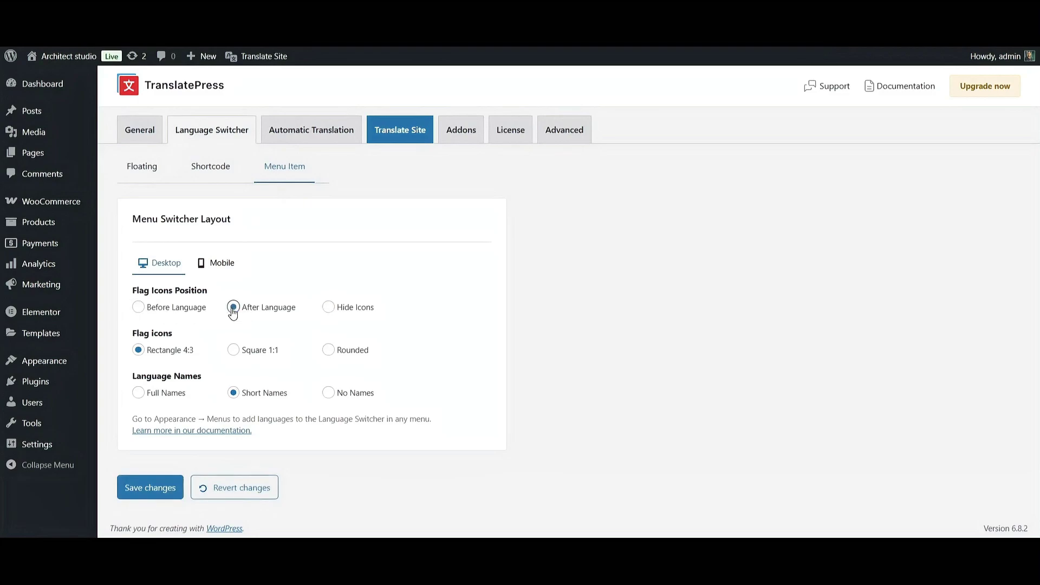
{"action": "left_click", "coordinate": [139, 308]}
{"action": "left_click", "coordinate": [235, 352]}
{"action": "left_click", "coordinate": [139, 393]}
{"action": "left_click", "coordinate": [236, 400]}
{"action": "left_click", "coordinate": [144, 491]}
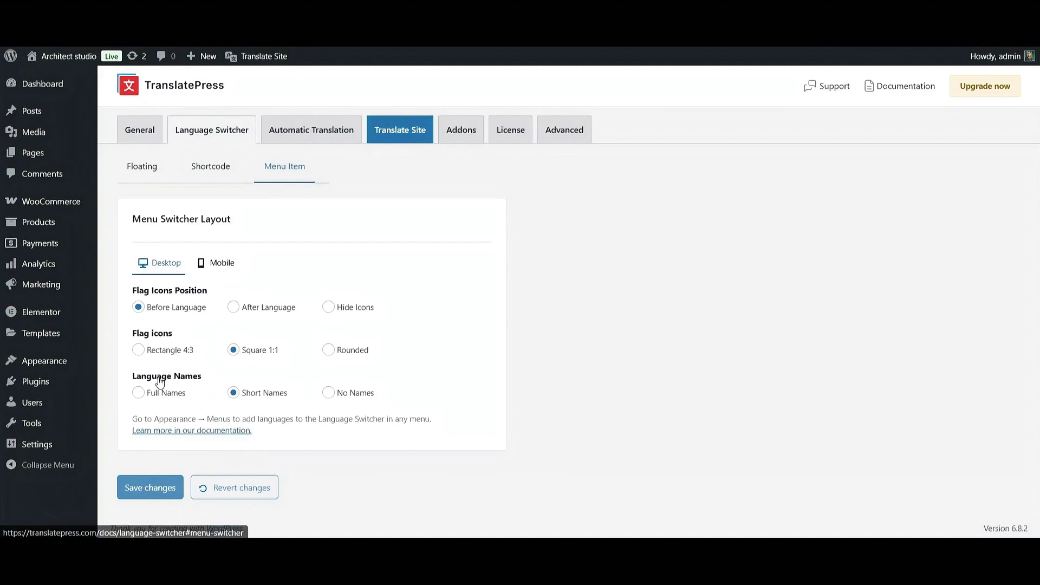
- Open the WordPress menu editor and add the Current Language switcher item to the main menu
{"action": "mouse_move", "coordinate": [56, 364]}
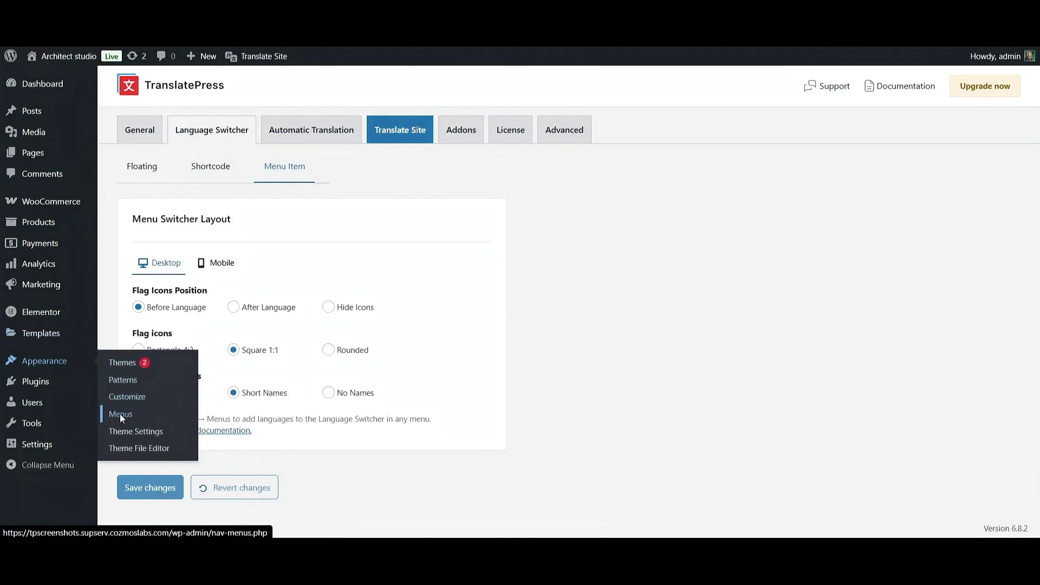
{"action": "left_click", "coordinate": [120, 415]}
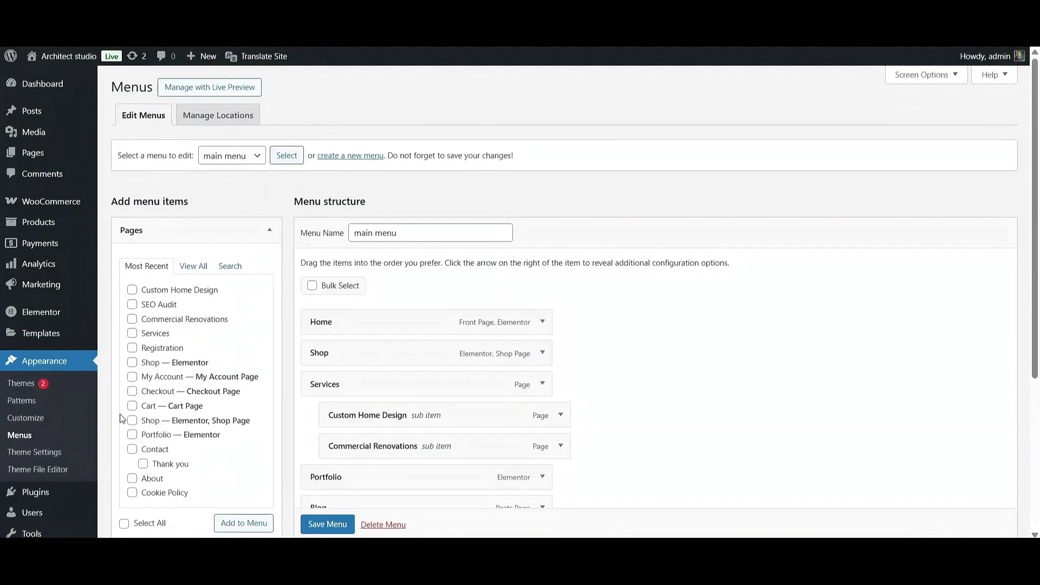
{"action": "scroll", "coordinate": [120, 414], "scroll_direction": "down", "scroll_amount": 3}
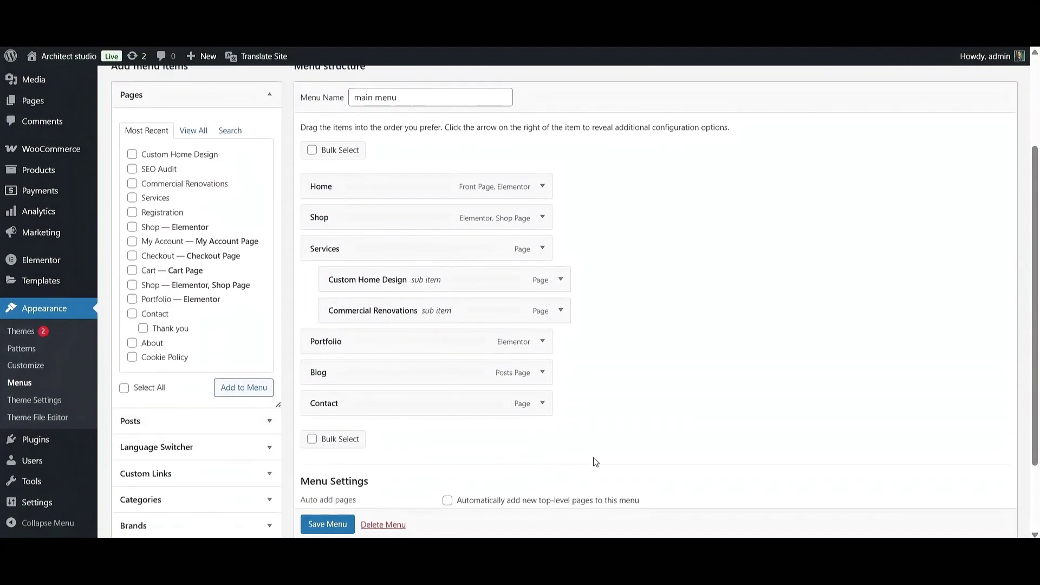
{"action": "left_click", "coordinate": [269, 449]}
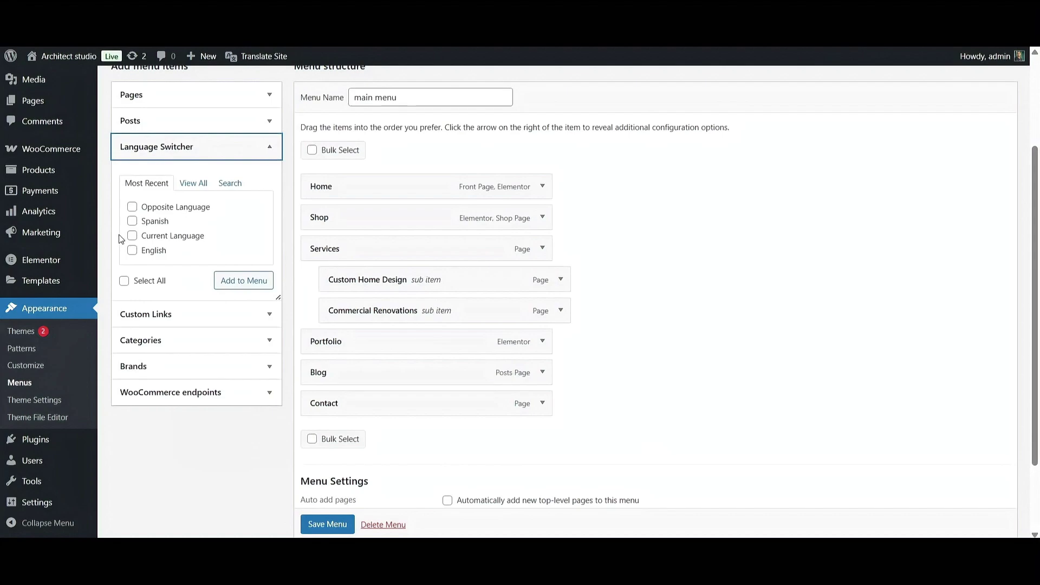
{"action": "left_click", "coordinate": [133, 236]}
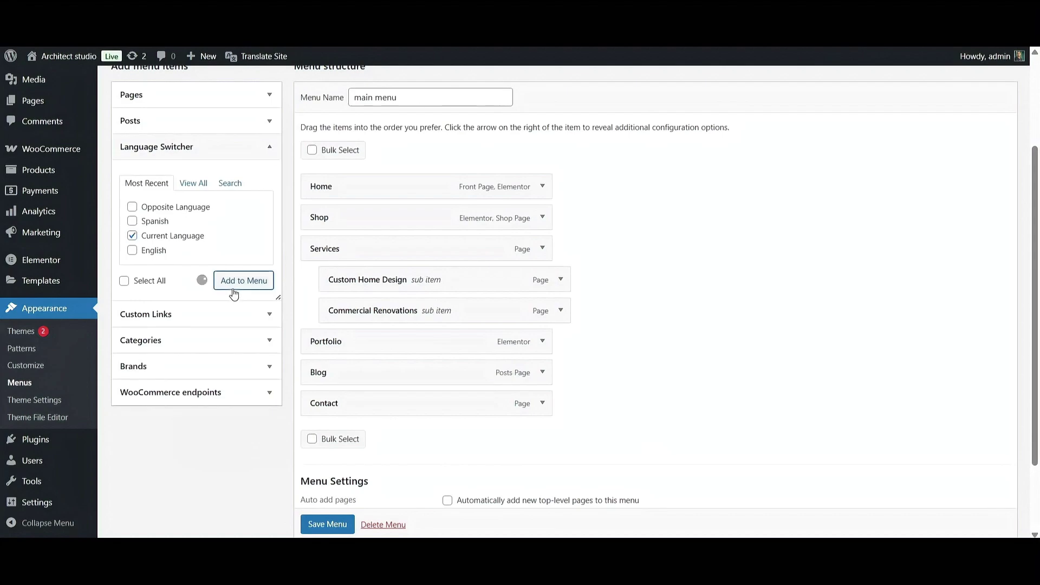
{"action": "left_click", "coordinate": [230, 287]}
- Add the Spanish and English switcher items to the main menu and nest them under Current Language
{"action": "left_click", "coordinate": [133, 221]}
{"action": "left_click", "coordinate": [132, 251]}
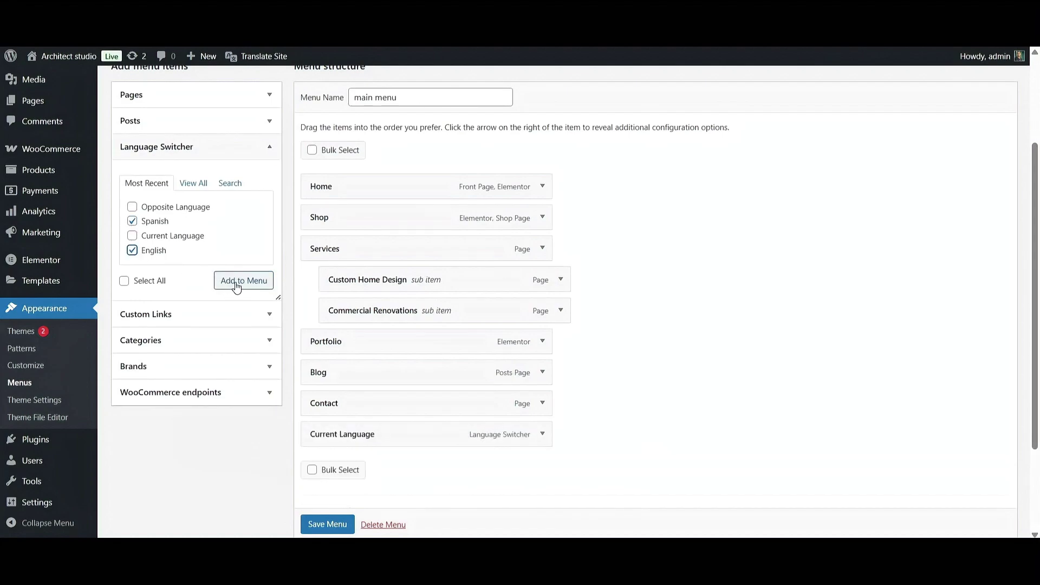
{"action": "left_click", "coordinate": [234, 282]}
{"action": "scroll", "coordinate": [235, 303], "scroll_direction": "down", "scroll_amount": 2}
{"action": "left_click_drag", "start_coordinate": [377, 400], "coordinate": [389, 427]}
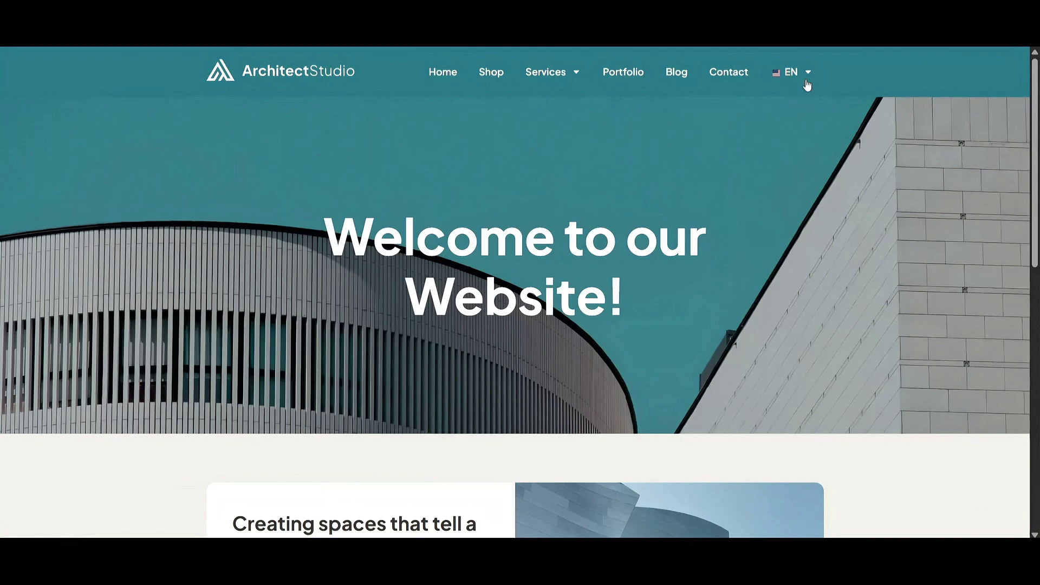
{"action": "mouse_move", "coordinate": [806, 84]}
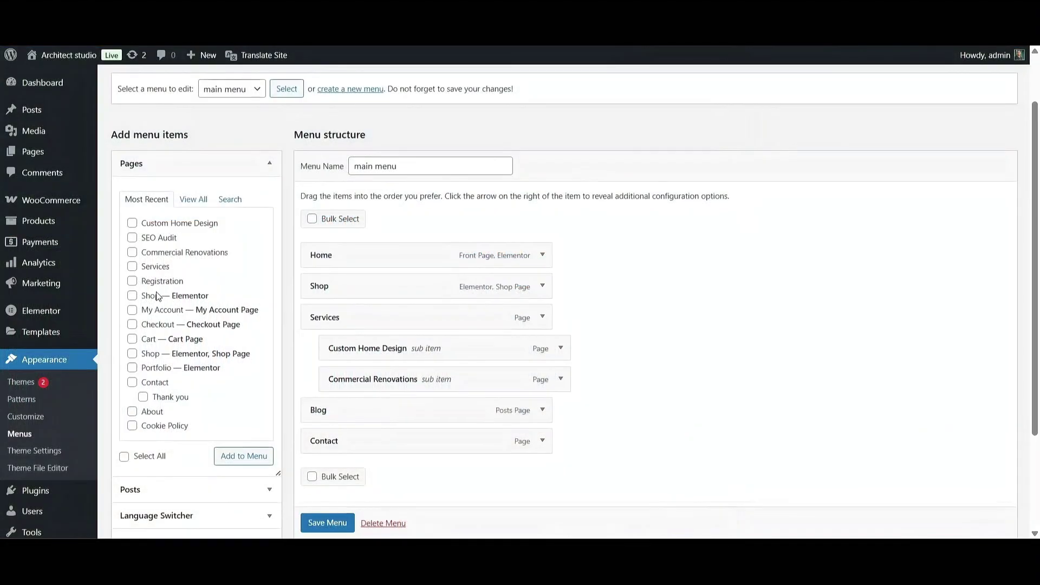
- Add the Spanish and English language switcher items to the main menu as separate top-level items after Contact
{"action": "scroll", "coordinate": [265, 450], "scroll_direction": "down", "scroll_amount": 2}
{"action": "left_click", "coordinate": [265, 449]}
{"action": "left_click", "coordinate": [132, 223]}
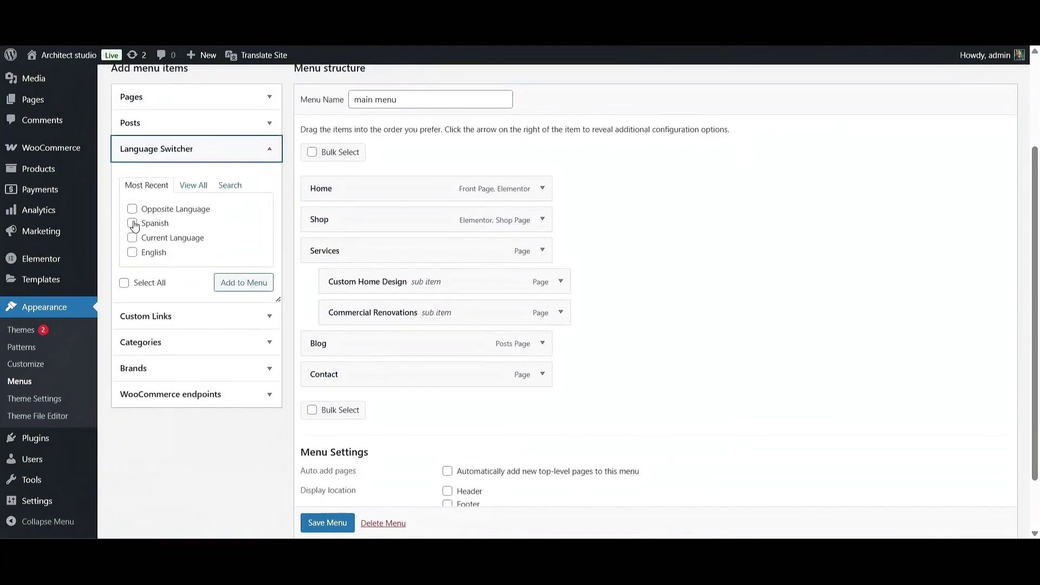
{"action": "left_click", "coordinate": [132, 252]}
{"action": "left_click", "coordinate": [253, 287]}
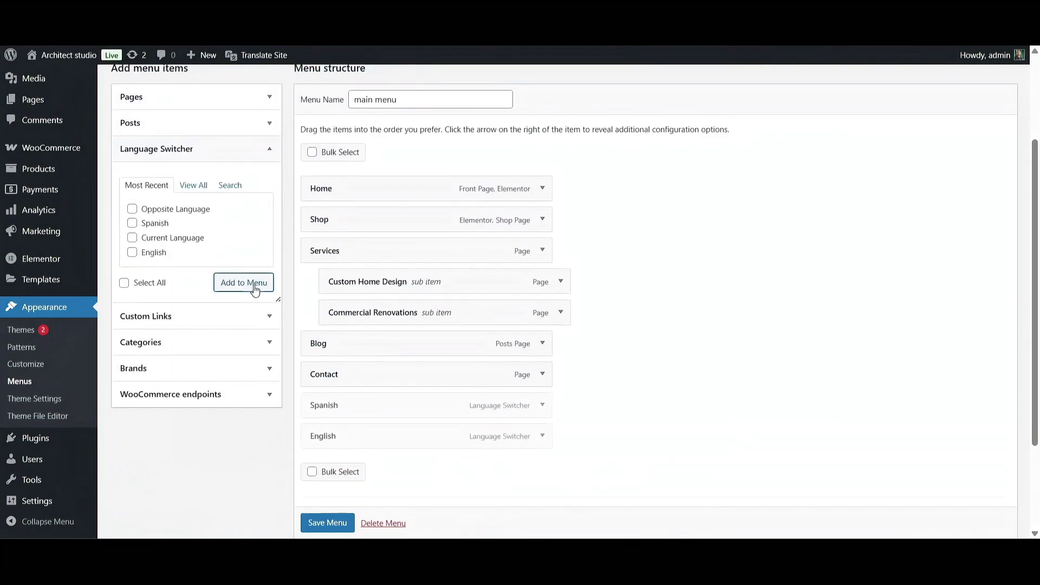
- Save the main menu and use its language items on the website to change from Spanish to English
{"action": "scroll", "coordinate": [374, 486], "scroll_direction": "down", "scroll_amount": 2}
{"action": "scroll", "coordinate": [372, 486], "scroll_direction": "down", "scroll_amount": 2}
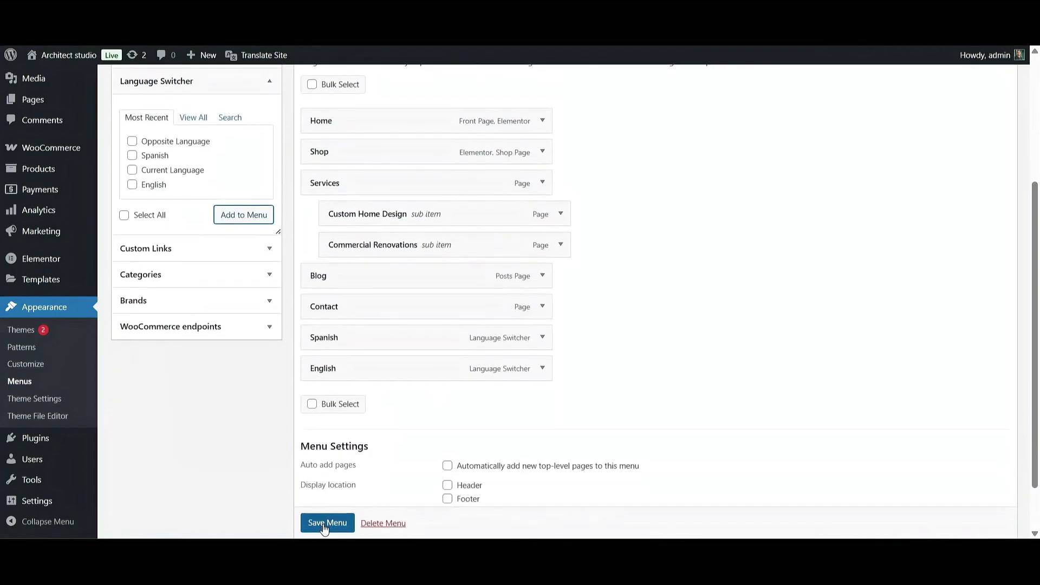
{"action": "left_click", "coordinate": [325, 523]}
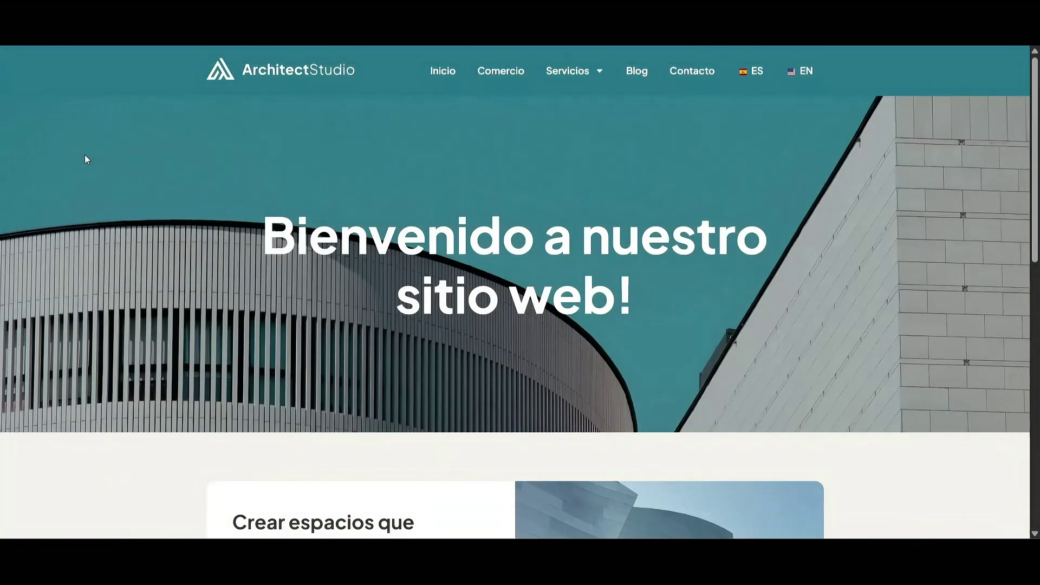
{"action": "left_click", "coordinate": [807, 72]}
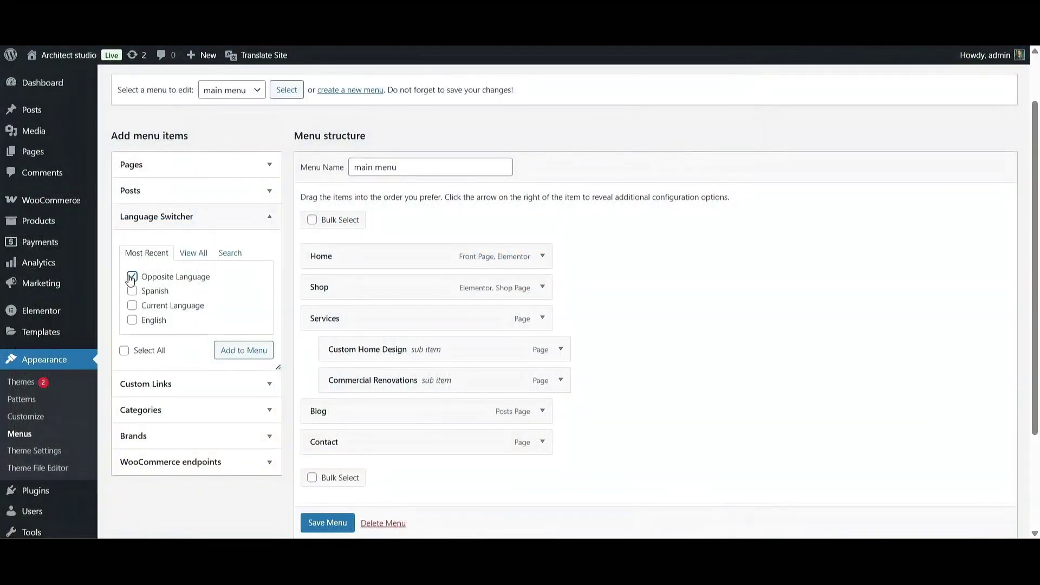
- Add the Opposite Language switcher item to the main menu, save it, and use it on the website to change to Spanish
{"action": "left_click", "coordinate": [243, 353]}
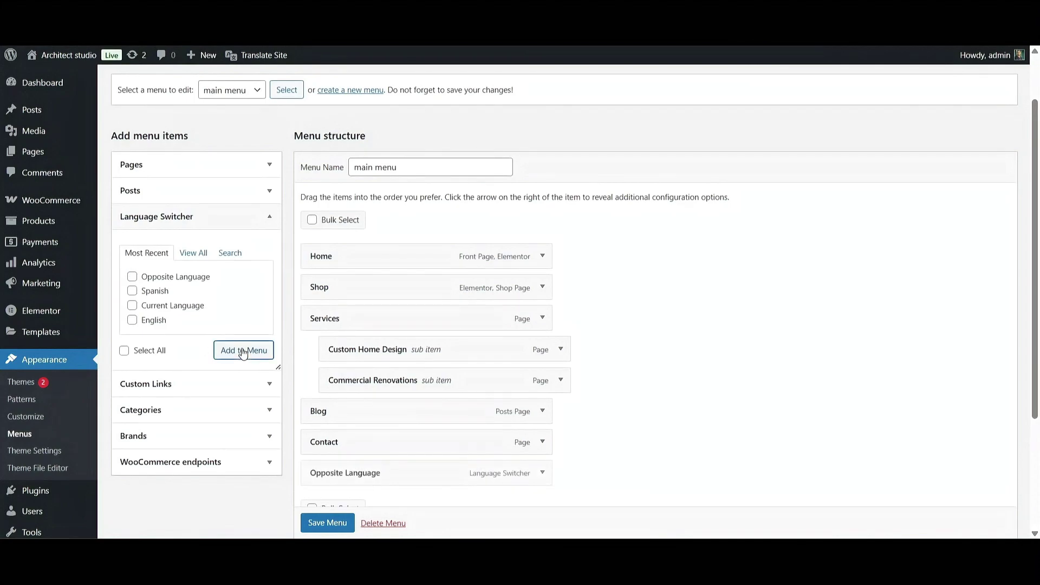
{"action": "scroll", "coordinate": [337, 383], "scroll_direction": "down", "scroll_amount": 2}
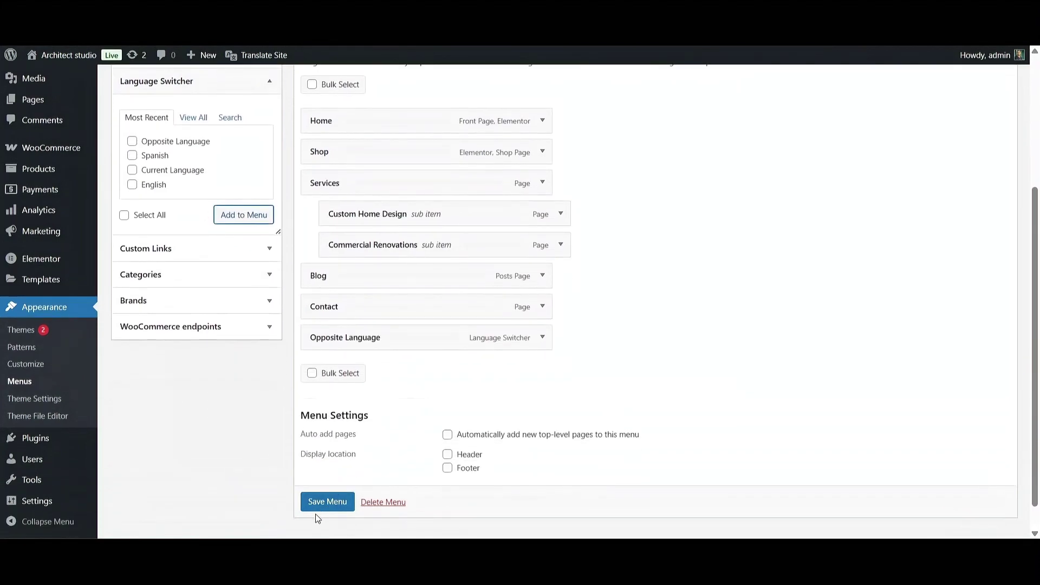
{"action": "left_click", "coordinate": [325, 502]}
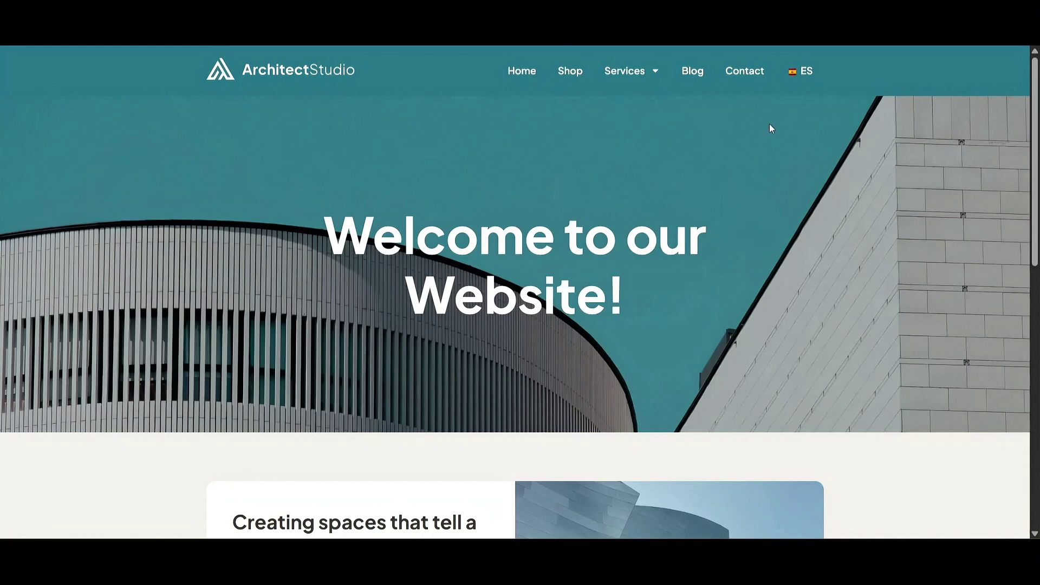
{"action": "left_click", "coordinate": [803, 77]}
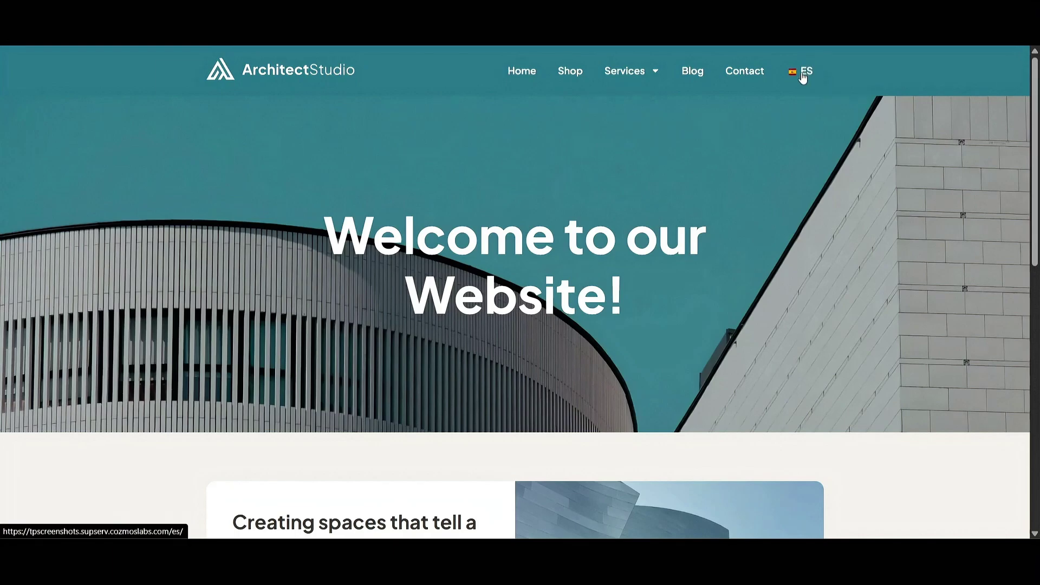